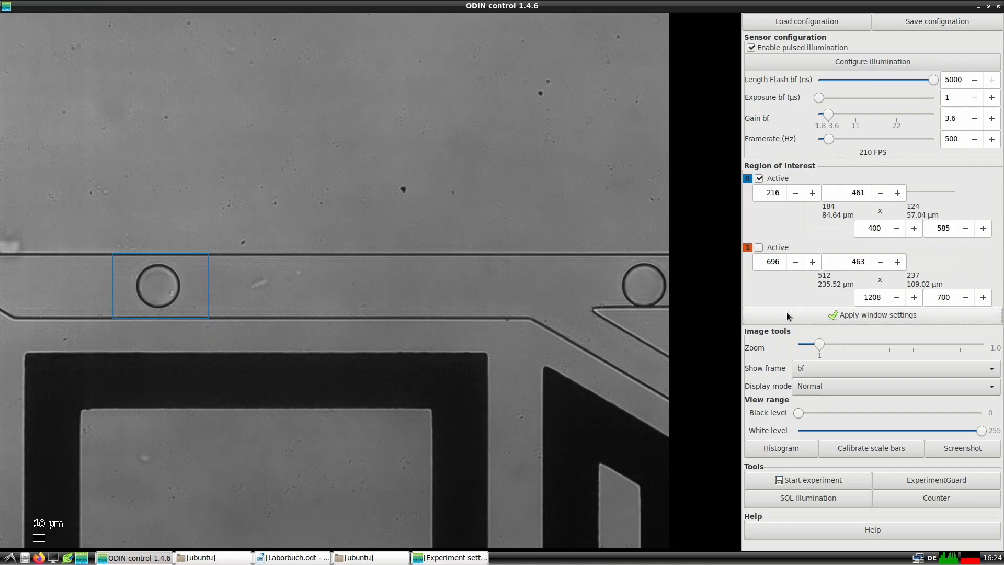
Apply the window settings for region of interest 0 and record a 1000-frame video of the droplets.
{"action": "left_click", "coordinate": [786, 313]}
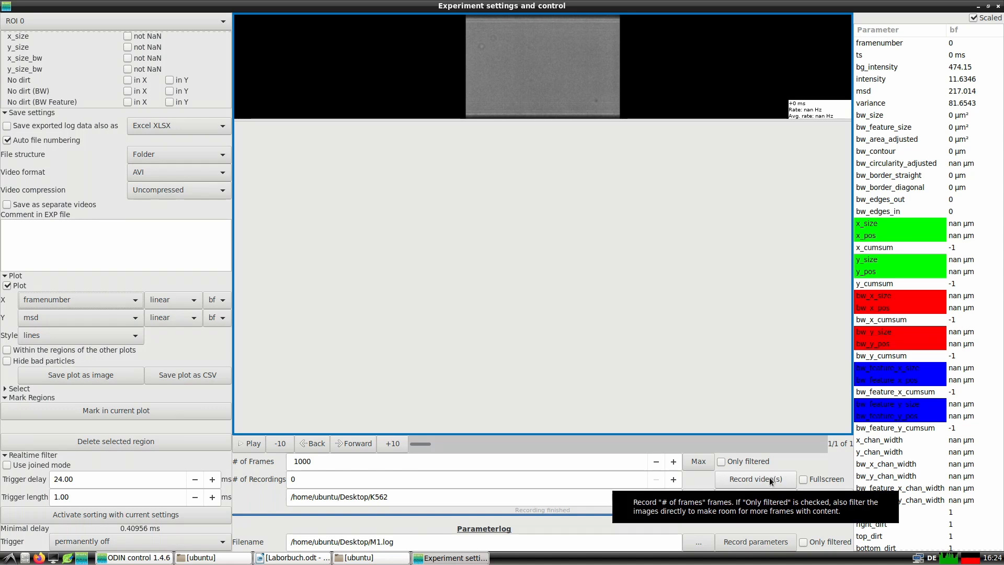
{"action": "left_click", "coordinate": [768, 478]}
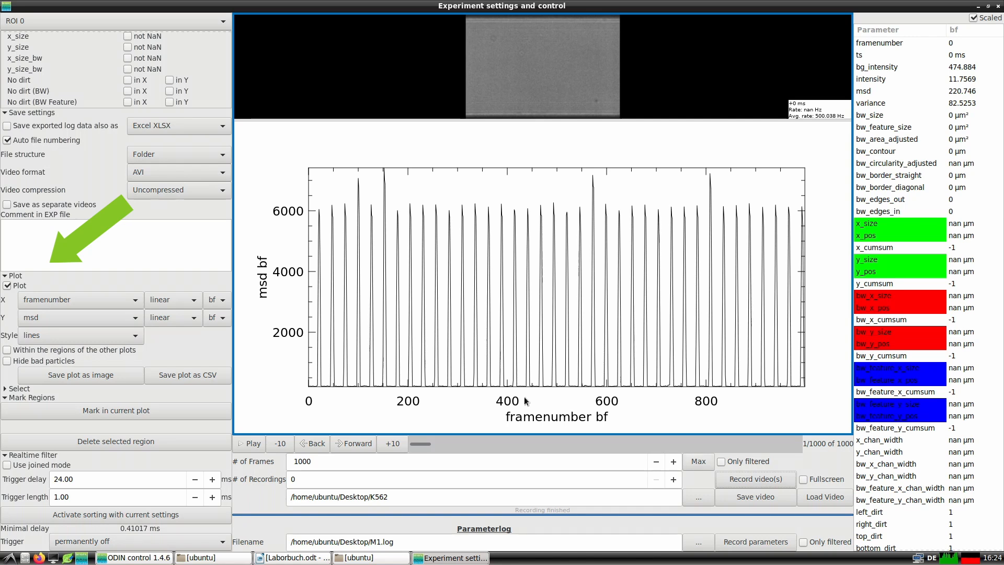
Step forward frame by frame through the start of the recording to compare the droplet images with the msd plot.
{"action": "left_click", "coordinate": [364, 441]}
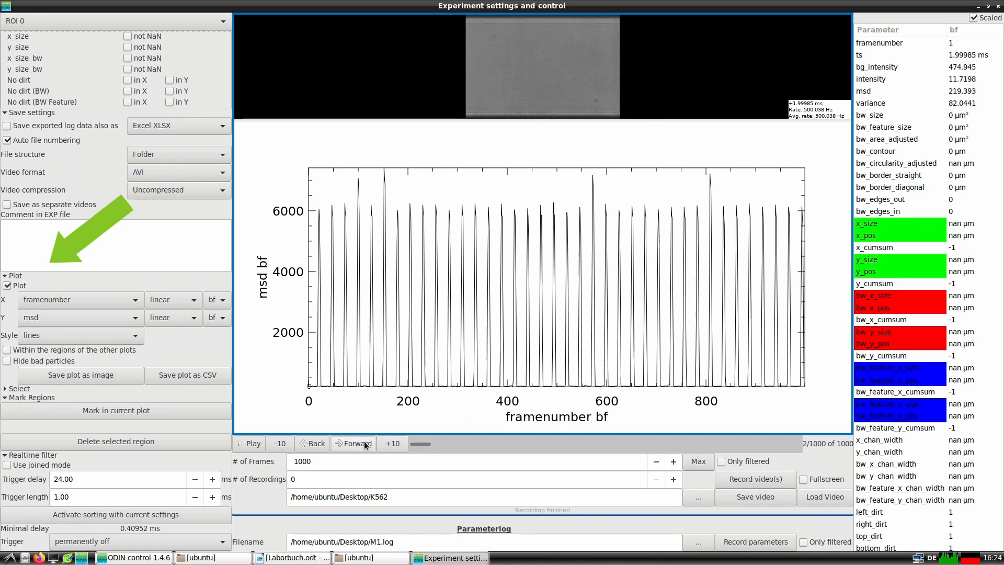
{"action": "left_click", "coordinate": [364, 441]}
{"action": "left_click", "coordinate": [364, 441]}
{"action": "left_click", "coordinate": [364, 441]}
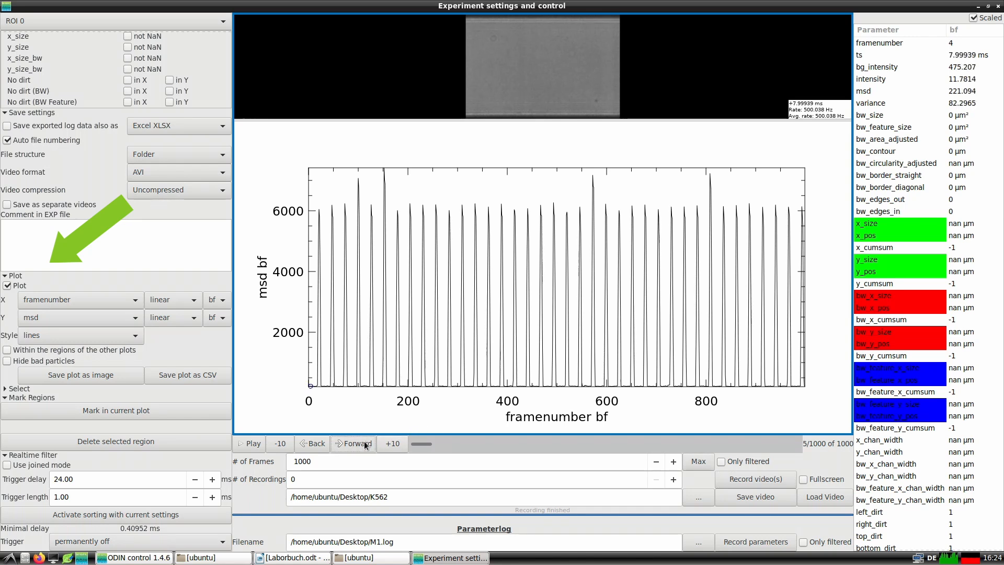
{"action": "left_click", "coordinate": [364, 441]}
{"action": "left_click", "coordinate": [364, 441]}
{"action": "left_click", "coordinate": [364, 441]}
{"action": "left_click", "coordinate": [364, 441]}
{"action": "left_click", "coordinate": [364, 441]}
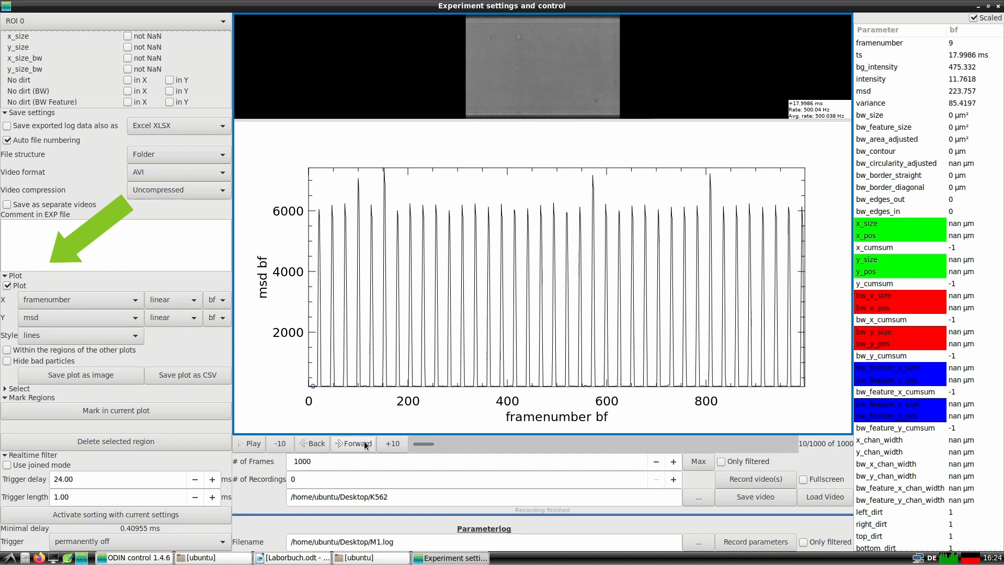
{"action": "left_click", "coordinate": [364, 441]}
{"action": "left_click", "coordinate": [364, 441]}
{"action": "left_click", "coordinate": [364, 441]}
{"action": "left_click", "coordinate": [364, 441]}
{"action": "left_click", "coordinate": [364, 441]}
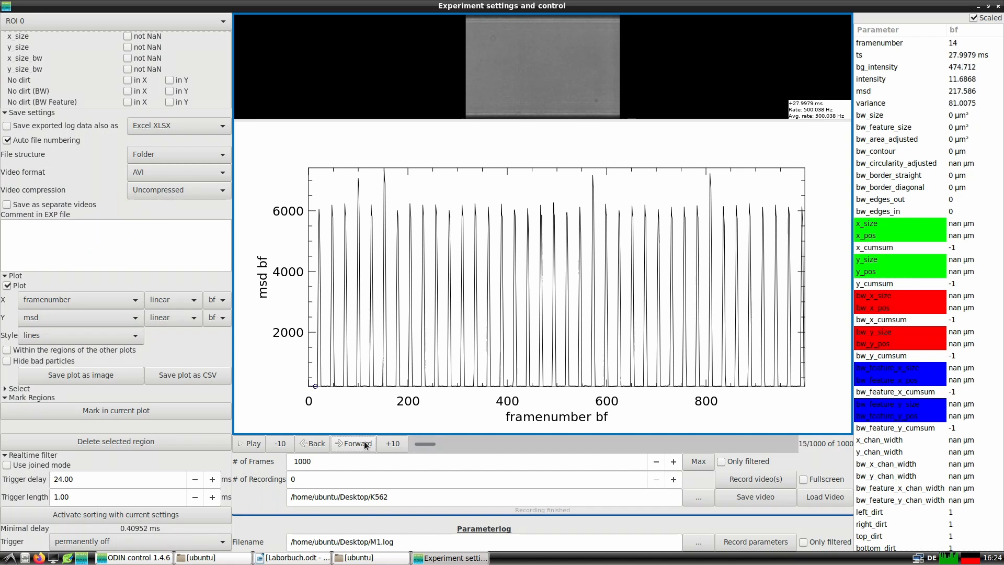
{"action": "left_click", "coordinate": [364, 441]}
{"action": "left_click", "coordinate": [365, 441]}
{"action": "left_click", "coordinate": [364, 441]}
{"action": "left_click", "coordinate": [364, 441]}
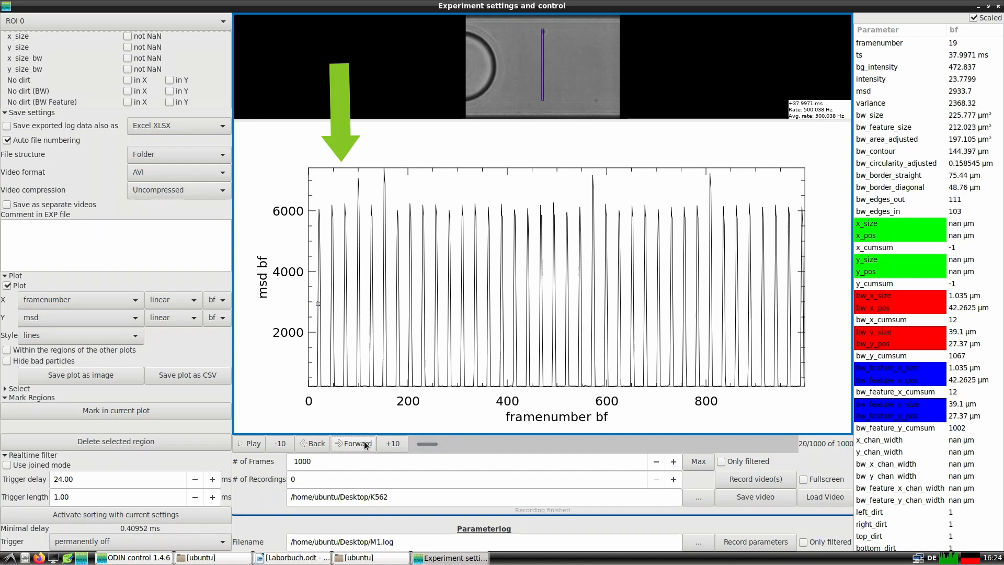
{"action": "left_click", "coordinate": [364, 441]}
{"action": "left_click", "coordinate": [364, 441]}
{"action": "left_click", "coordinate": [365, 441]}
{"action": "left_click", "coordinate": [364, 441]}
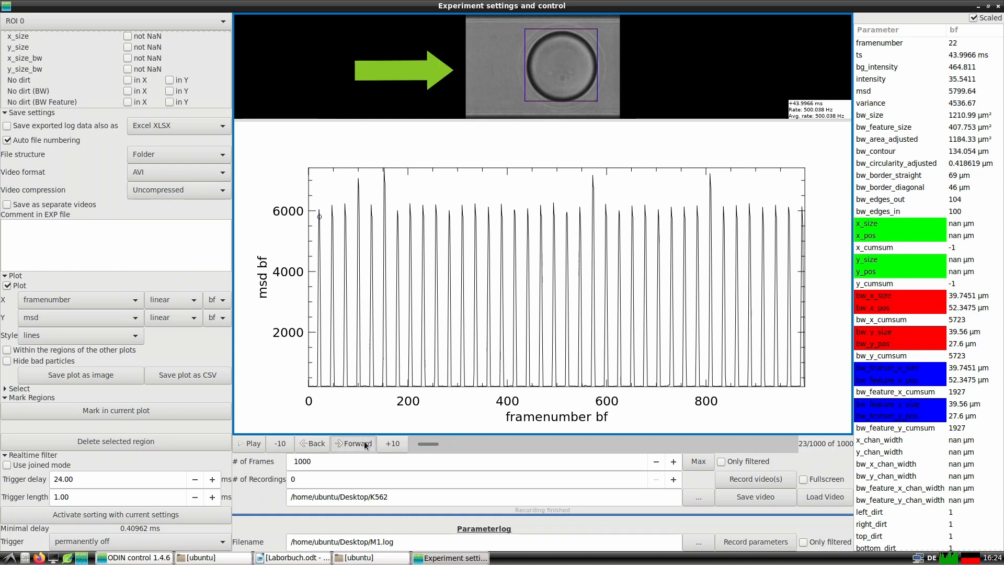
{"action": "left_click", "coordinate": [364, 441]}
{"action": "left_click", "coordinate": [364, 441]}
{"action": "left_click", "coordinate": [364, 441]}
{"action": "left_click", "coordinate": [364, 441]}
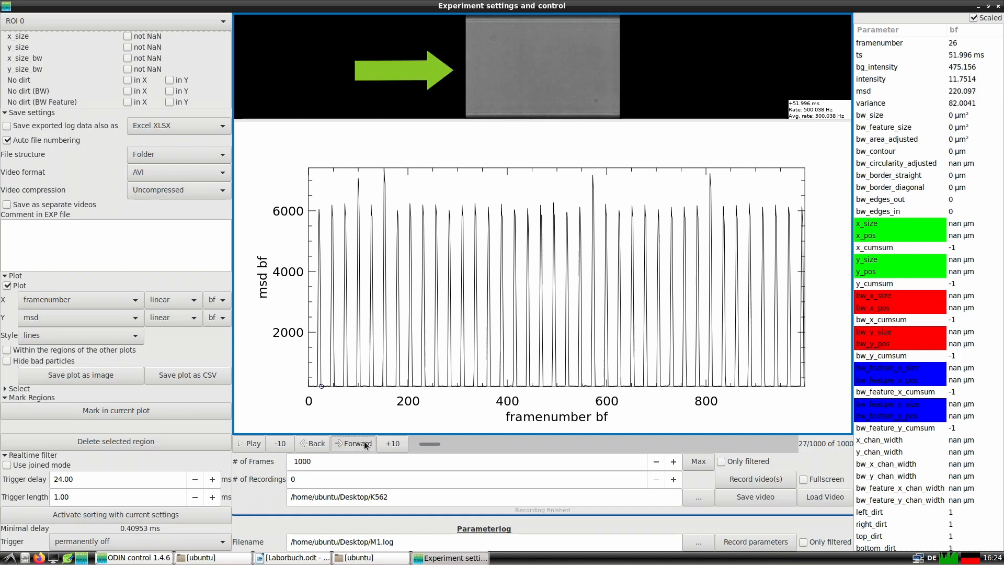
{"action": "left_click", "coordinate": [364, 441]}
{"action": "left_click", "coordinate": [364, 441]}
{"action": "left_click", "coordinate": [364, 441]}
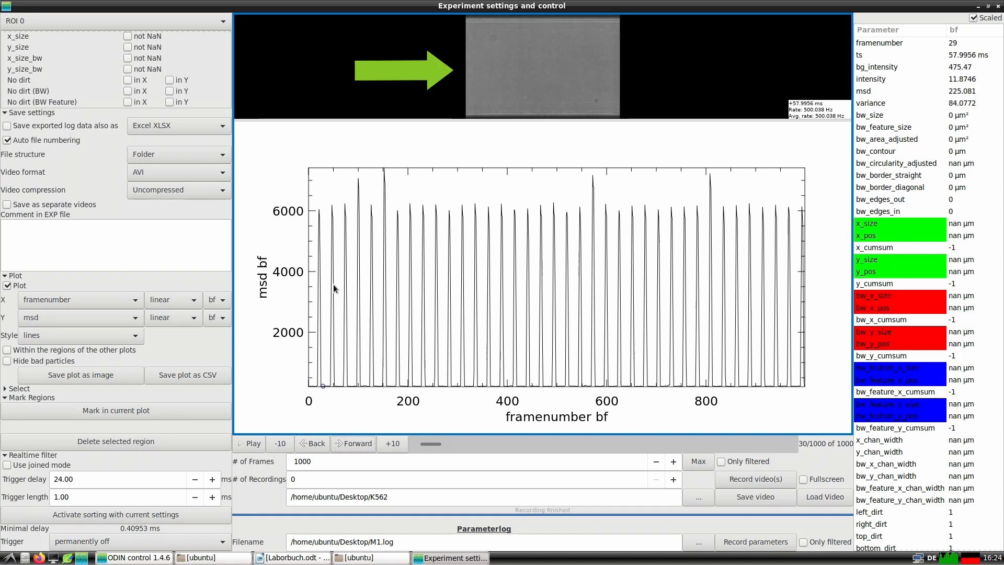
Inspect the frames behind the first six msd peaks in the plot, ending at the tall peak near frame 152.
{"action": "left_click", "coordinate": [320, 210]}
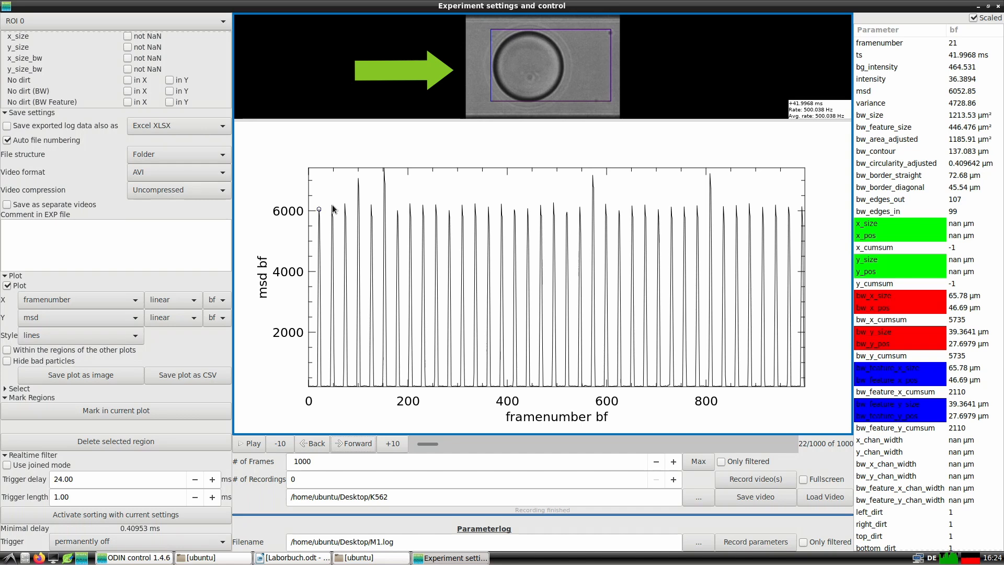
{"action": "left_click", "coordinate": [334, 209]}
{"action": "left_click", "coordinate": [346, 206]}
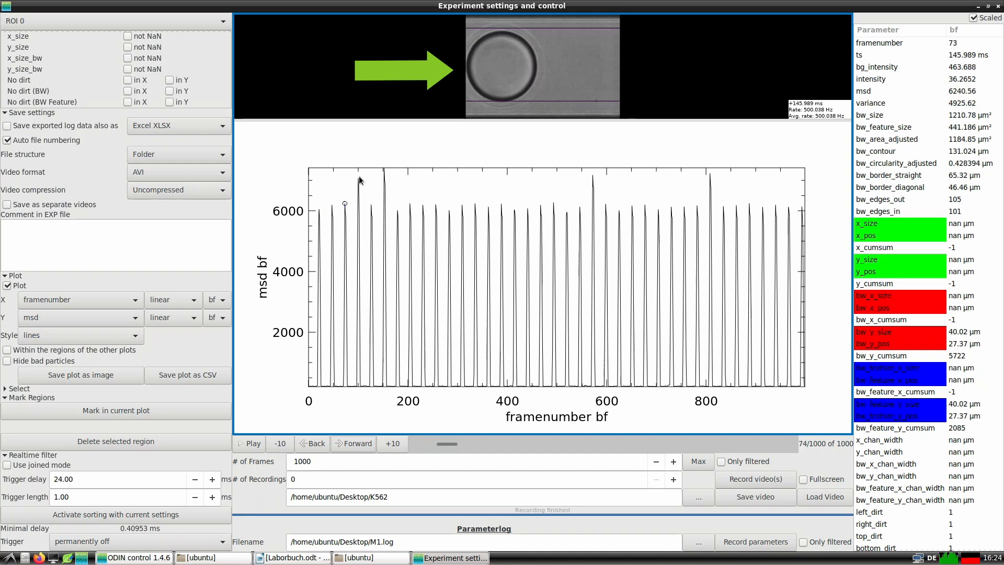
{"action": "left_click", "coordinate": [359, 176]}
{"action": "left_click", "coordinate": [372, 207]}
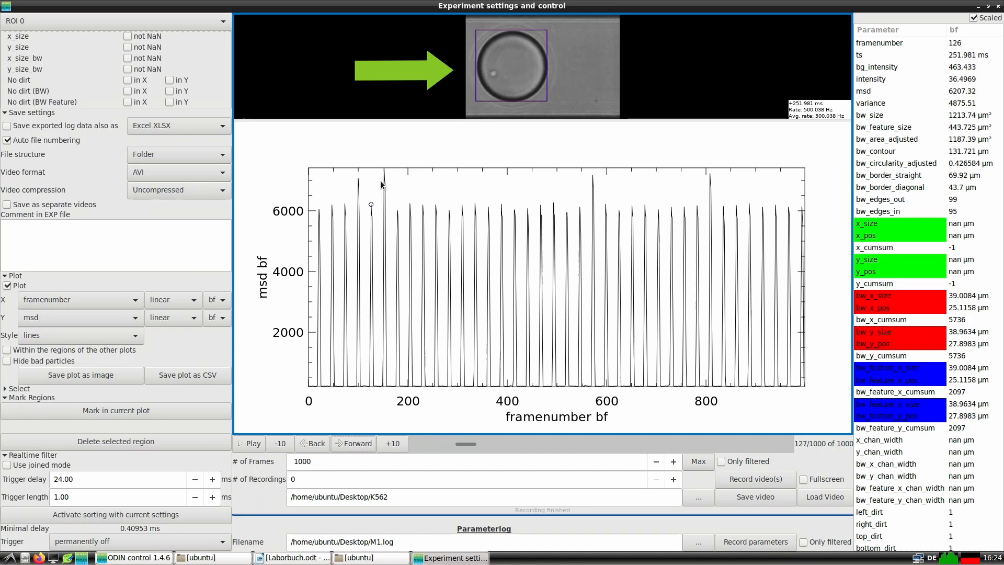
{"action": "left_click", "coordinate": [384, 172]}
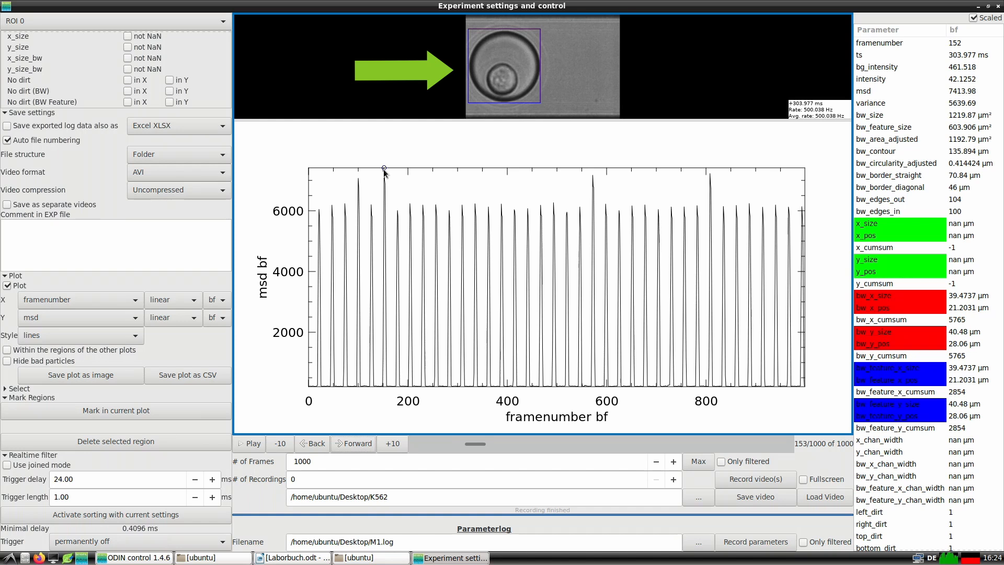
Pick an msd filter threshold of 3966.77 from the plot and enable the filter.
{"action": "scroll", "coordinate": [195, 348], "scroll_direction": "up", "scroll_amount": 10}
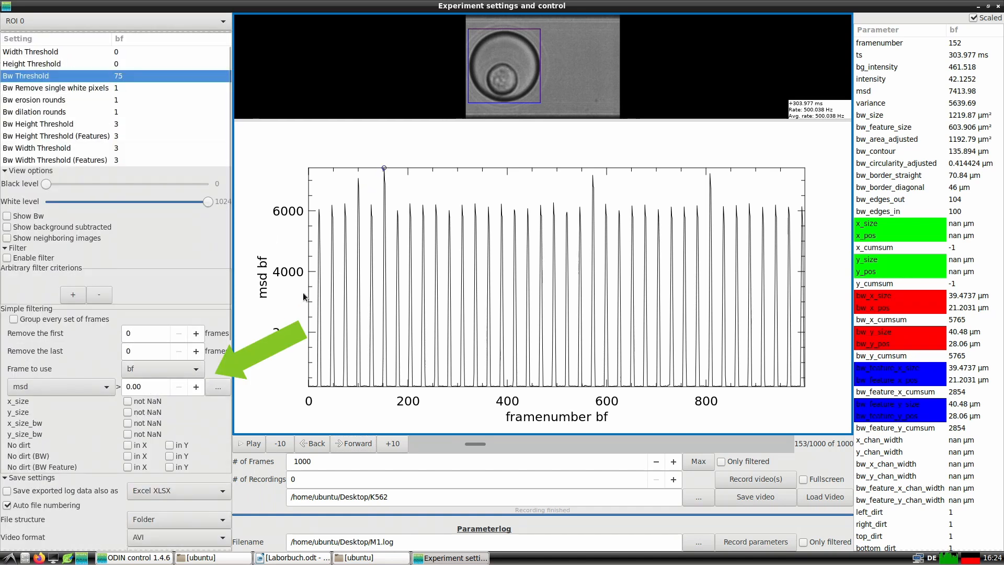
{"action": "left_click", "coordinate": [315, 272]}
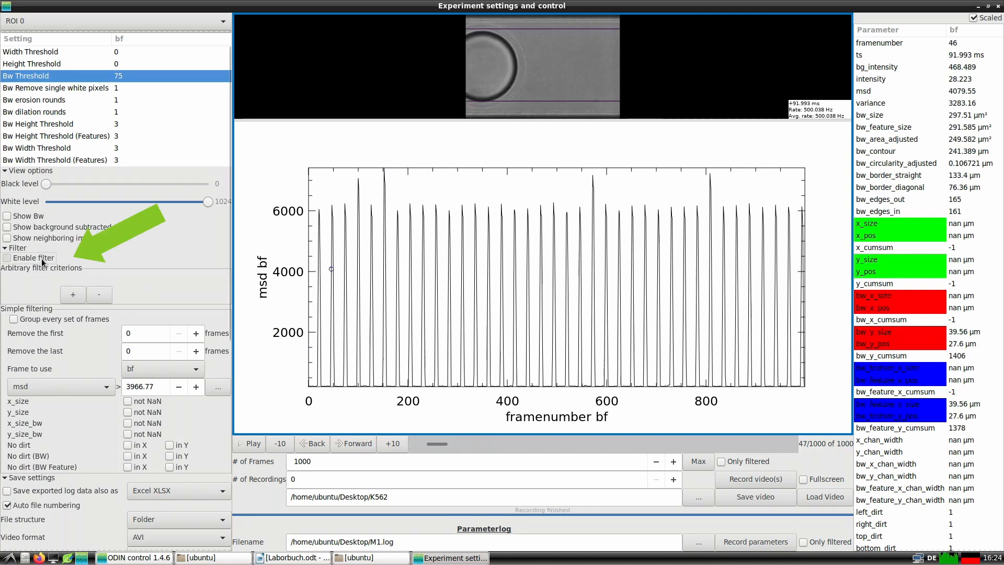
{"action": "left_click", "coordinate": [8, 258]}
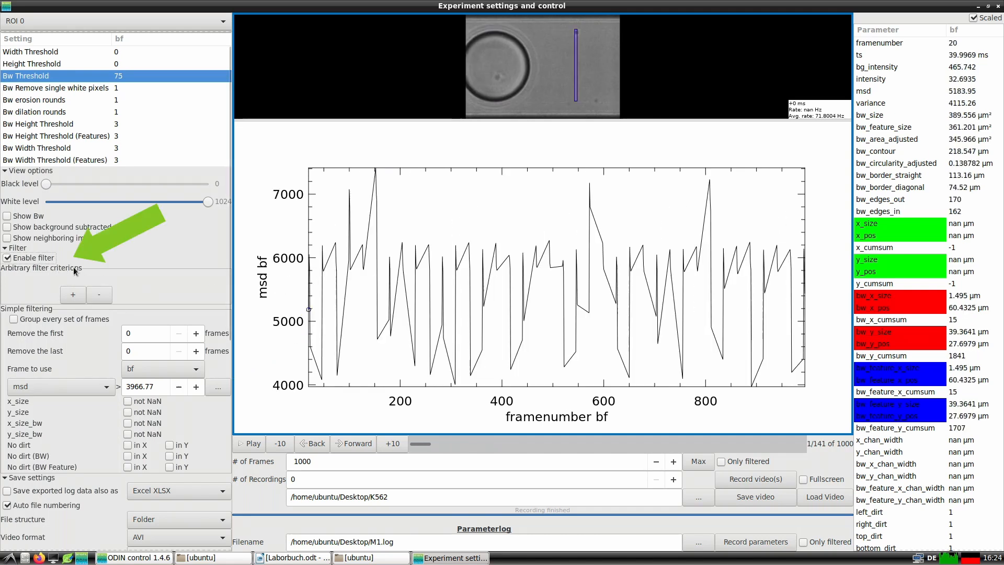
Step forward through the filtered frames to check which droplet images pass the msd threshold.
{"action": "left_click", "coordinate": [353, 444]}
{"action": "left_click", "coordinate": [350, 444]}
{"action": "left_click", "coordinate": [350, 444]}
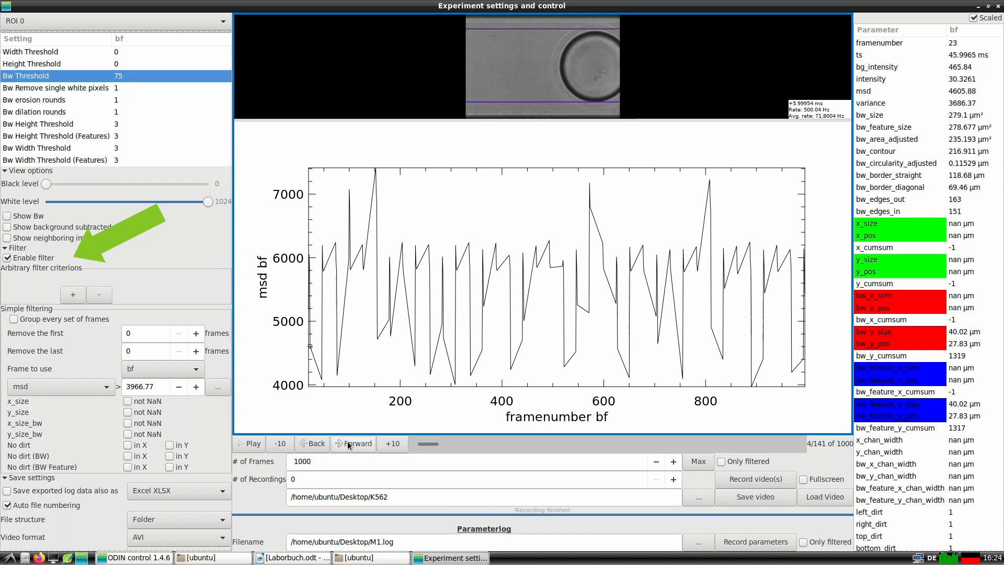
{"action": "left_click", "coordinate": [349, 444]}
{"action": "left_click", "coordinate": [350, 444]}
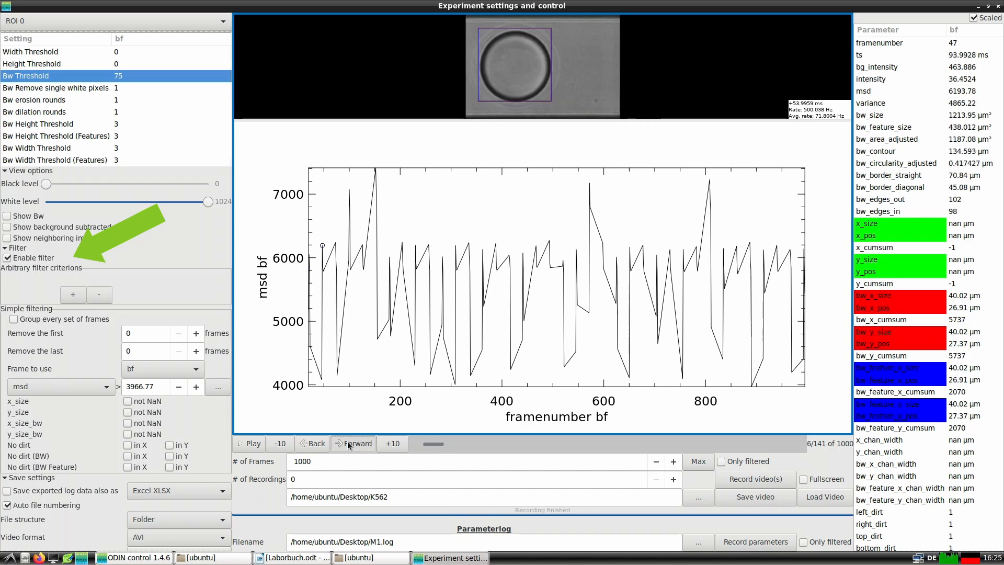
{"action": "left_click", "coordinate": [349, 444]}
{"action": "left_click", "coordinate": [349, 444]}
{"action": "left_click", "coordinate": [349, 444]}
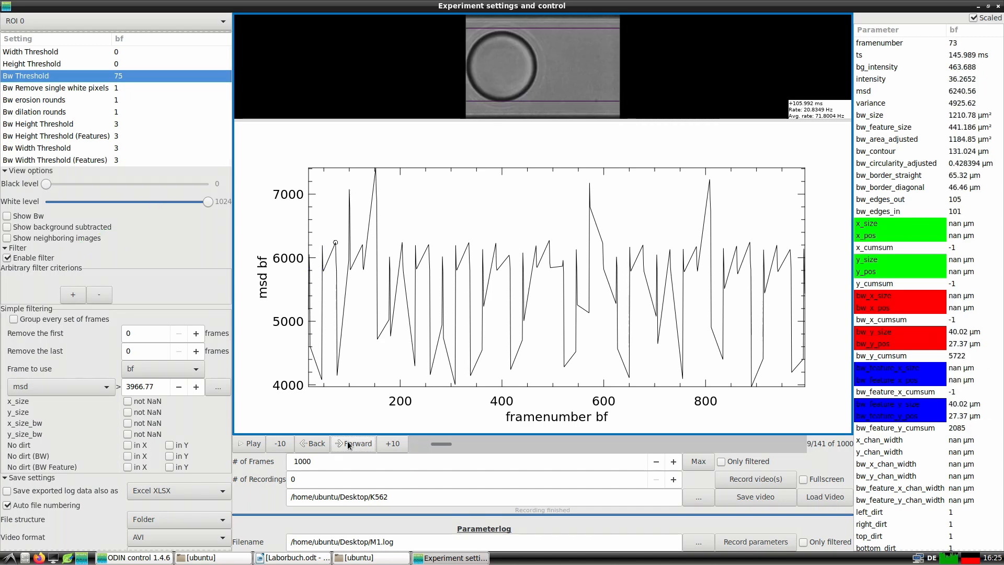
{"action": "left_click", "coordinate": [349, 444]}
{"action": "left_click", "coordinate": [350, 444]}
{"action": "left_click", "coordinate": [350, 444]}
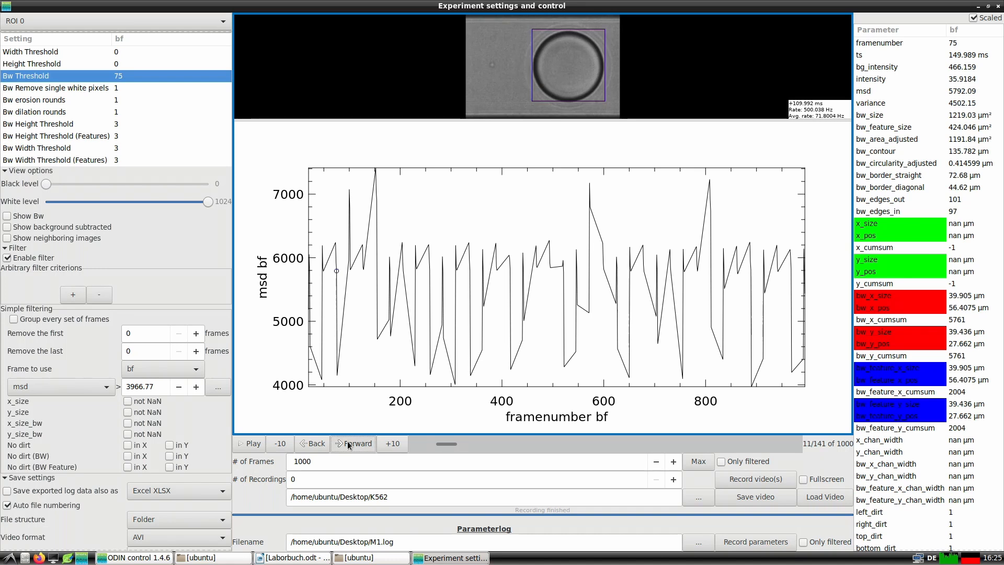
{"action": "left_click", "coordinate": [350, 444]}
{"action": "left_click", "coordinate": [350, 444]}
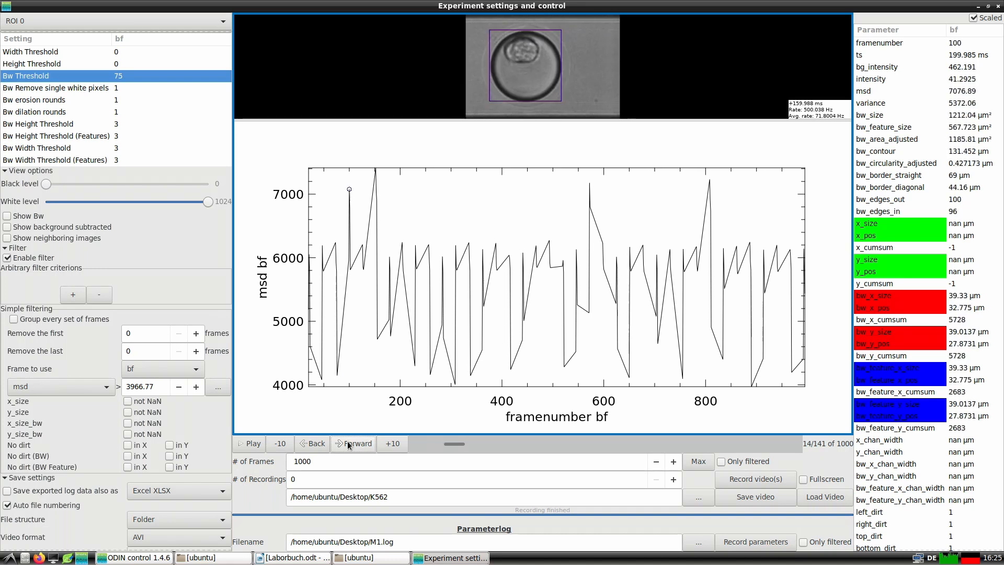
{"action": "left_click", "coordinate": [349, 444]}
{"action": "left_click", "coordinate": [349, 444]}
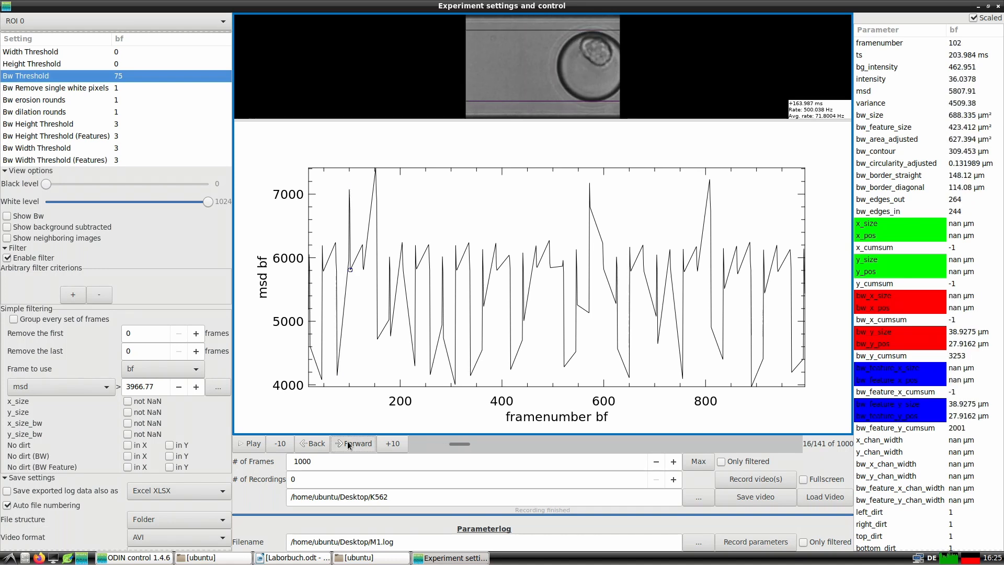
{"action": "left_click", "coordinate": [349, 444]}
Group every set of frames in the simple filtering and review the first grouped droplets up to frame 154.
{"action": "left_click", "coordinate": [33, 319]}
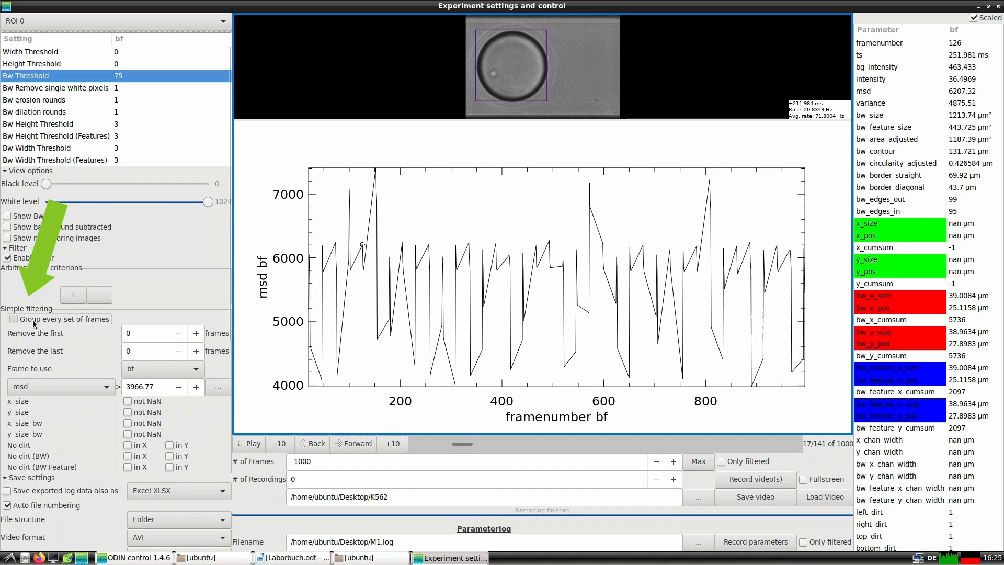
{"action": "left_click", "coordinate": [345, 445]}
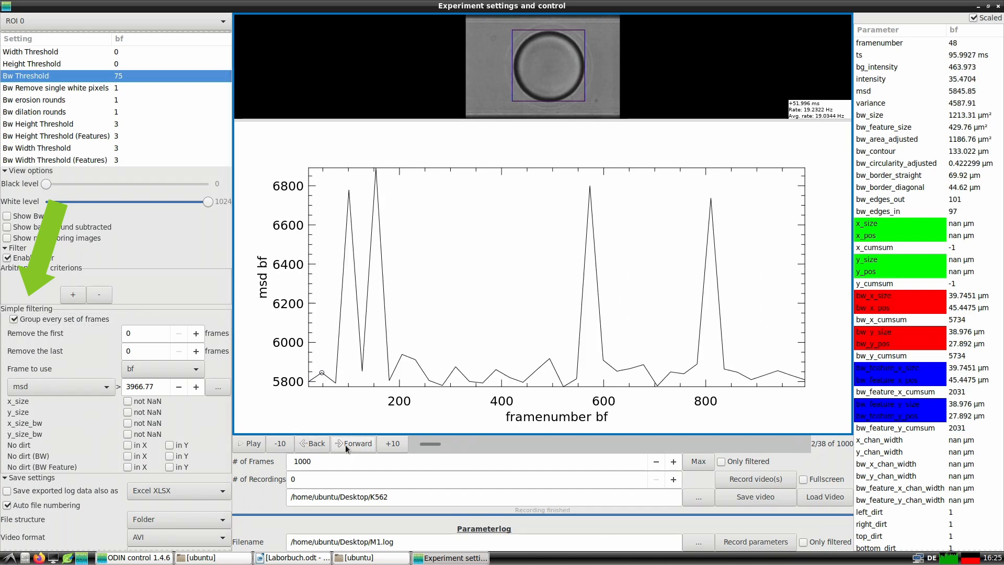
{"action": "left_click", "coordinate": [345, 445]}
{"action": "left_click", "coordinate": [345, 445]}
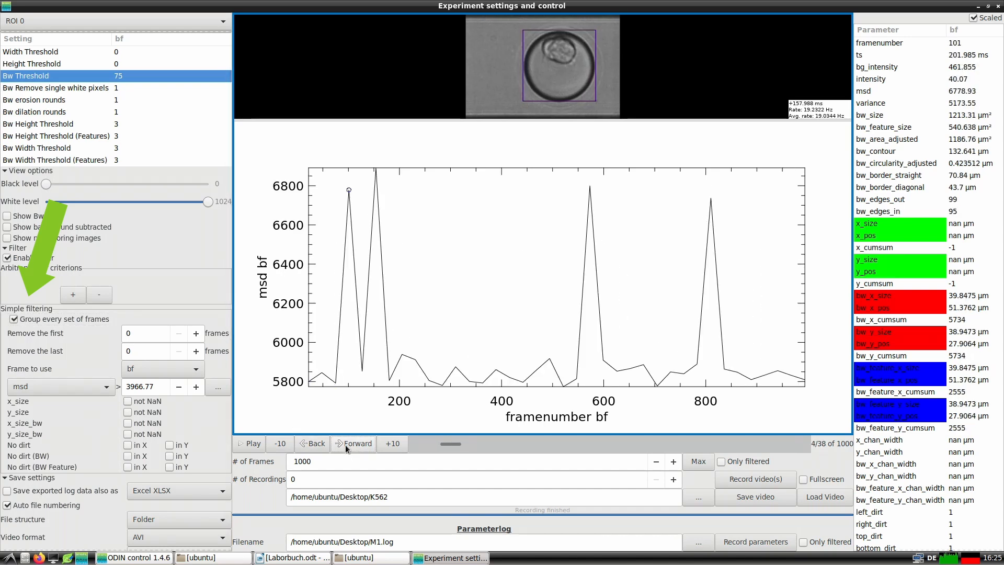
{"action": "left_click", "coordinate": [346, 444]}
{"action": "left_click", "coordinate": [345, 445]}
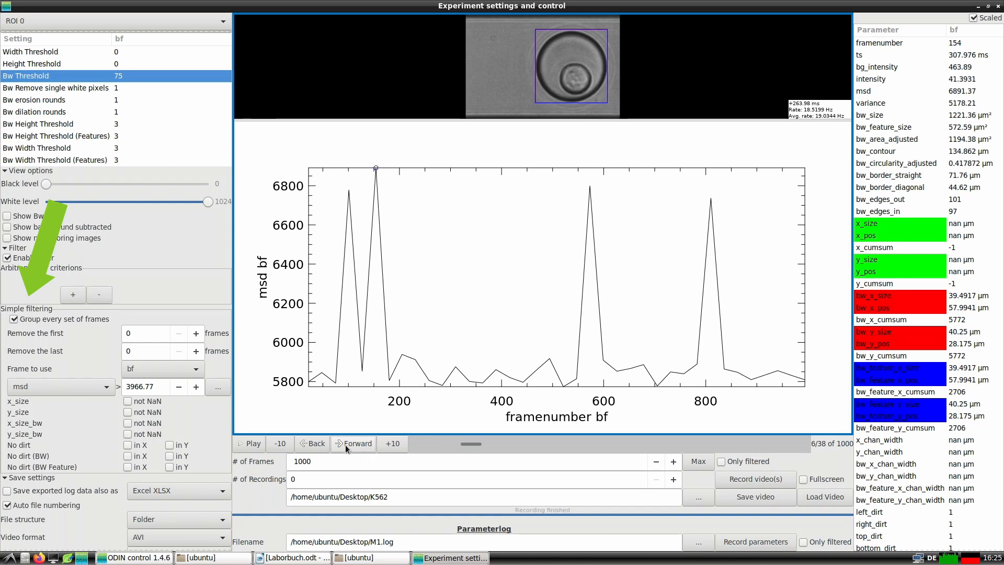
Restrict recording to filtered frames, set the maximum of 23522 frames, and record the video.
{"action": "left_click", "coordinate": [722, 462]}
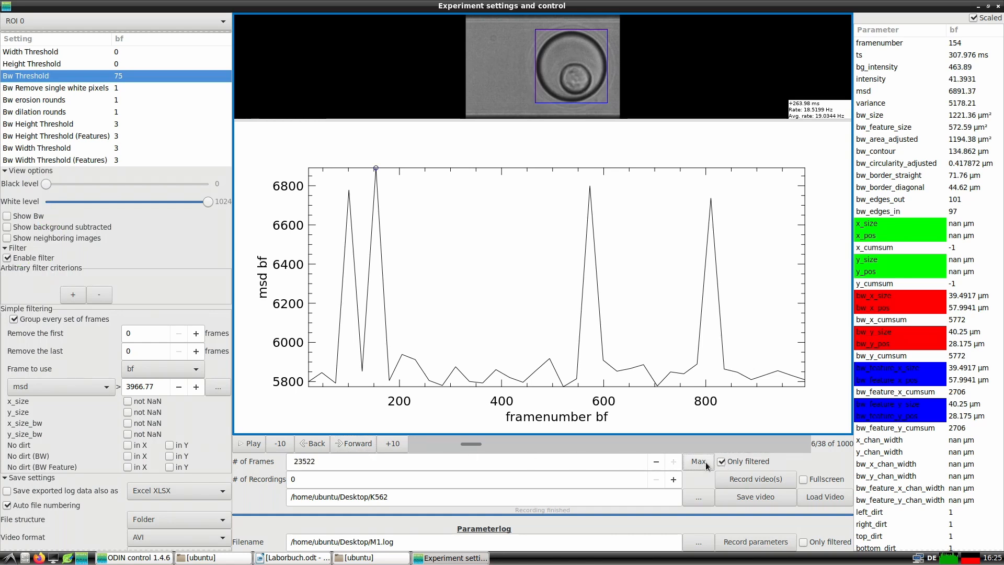
{"action": "left_click", "coordinate": [723, 478]}
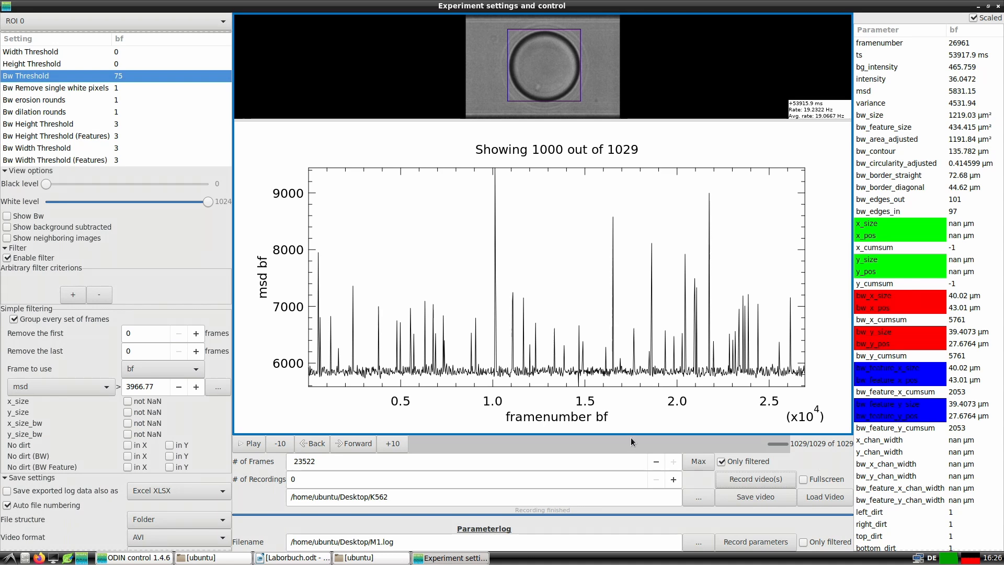
Inspect the droplet images behind several early msd peaks in the new recording's plot.
{"action": "left_click", "coordinate": [319, 252]}
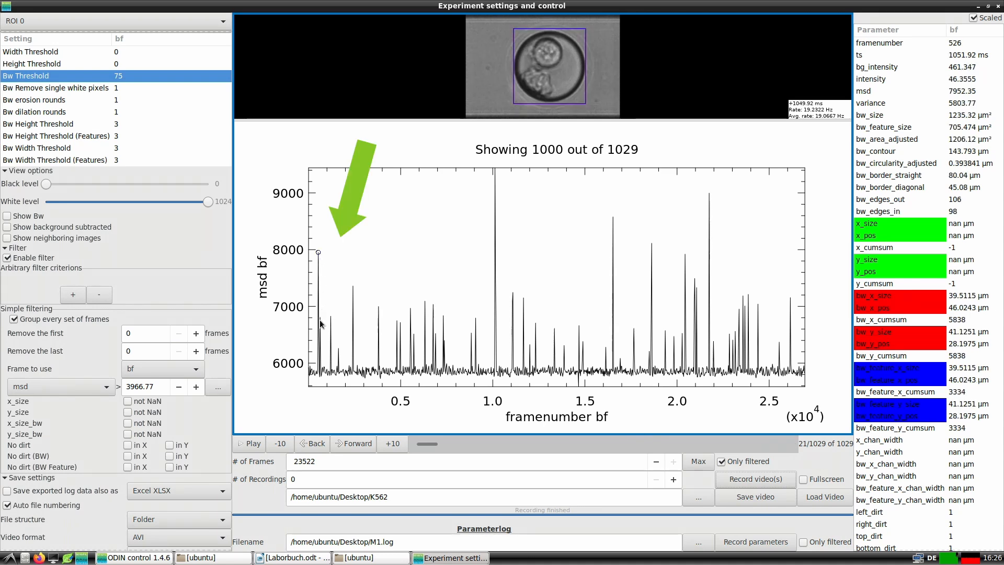
{"action": "left_click", "coordinate": [320, 322]}
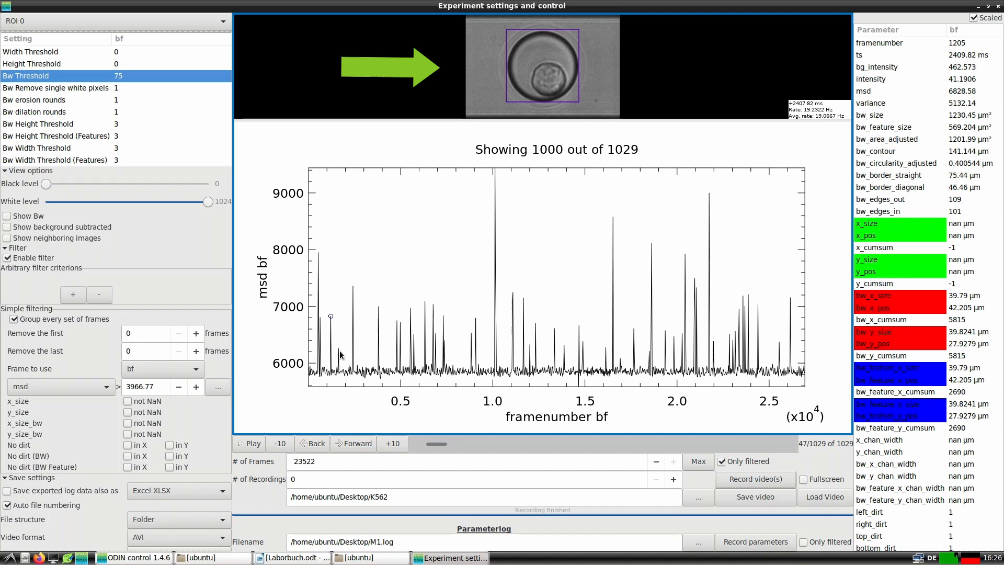
{"action": "left_click", "coordinate": [339, 352]}
Plot intensity on the X axis against msd and change the plot style to dots.
{"action": "scroll", "coordinate": [120, 427], "scroll_direction": "down", "scroll_amount": 12}
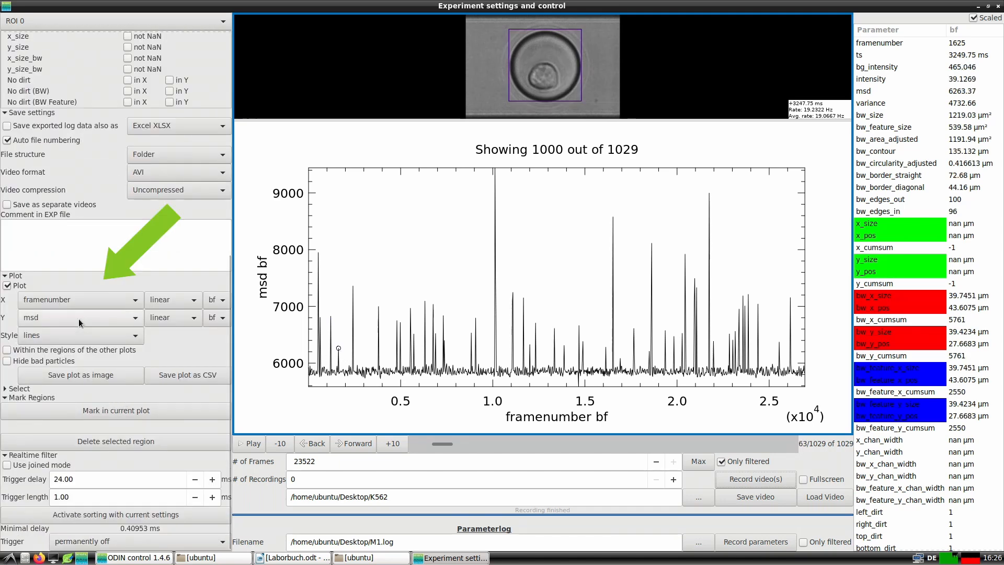
{"action": "left_click", "coordinate": [78, 301]}
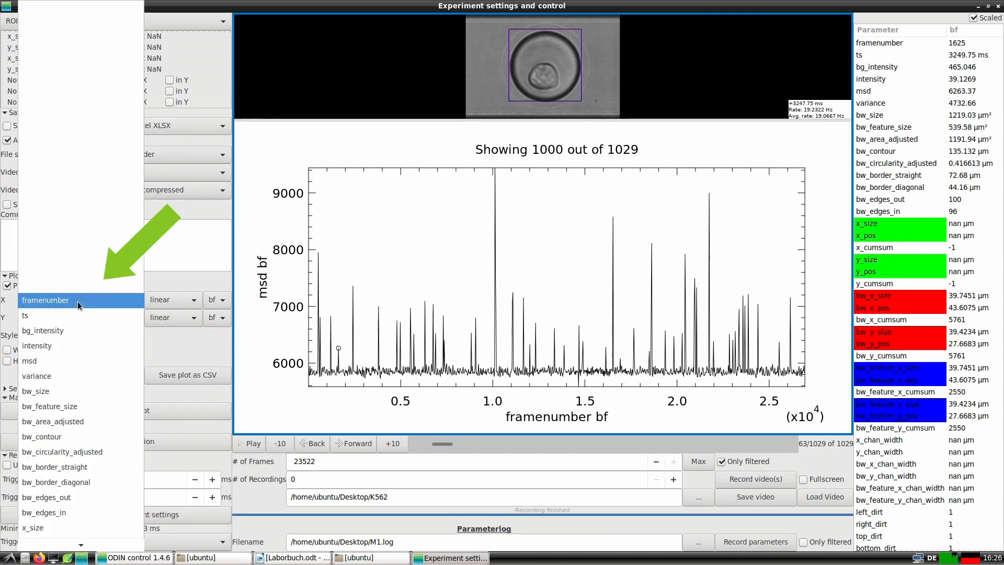
{"action": "left_click", "coordinate": [74, 342]}
{"action": "left_click", "coordinate": [73, 338]}
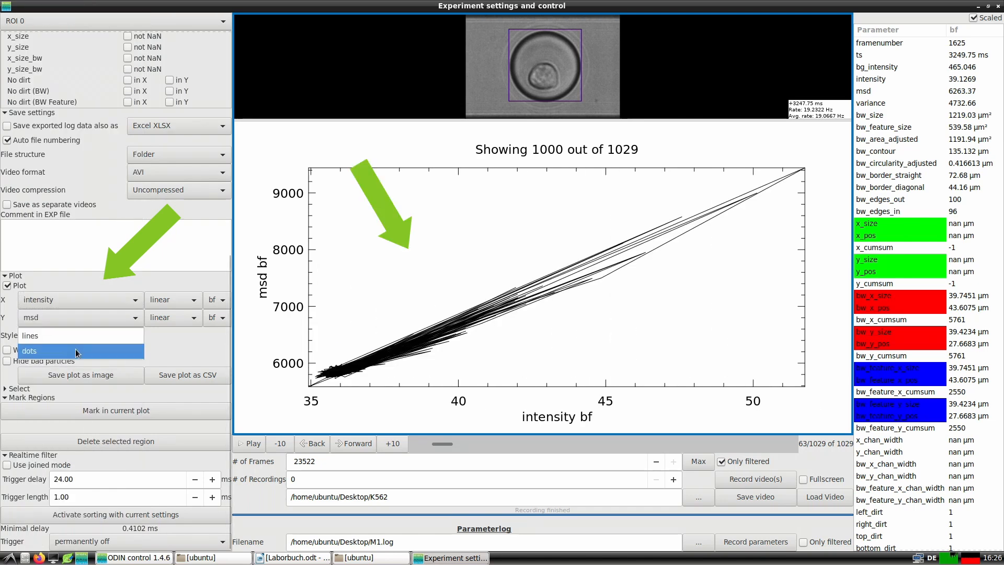
{"action": "left_click", "coordinate": [76, 349]}
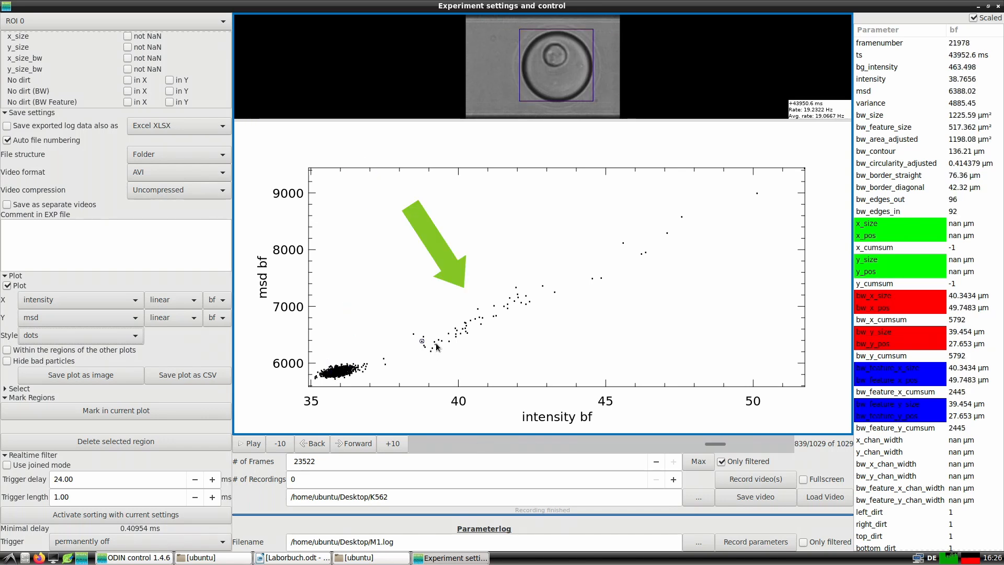
Inspect the droplet images behind plot points of increasing intensity and msd, up to the highest one.
{"action": "left_click", "coordinate": [517, 287]}
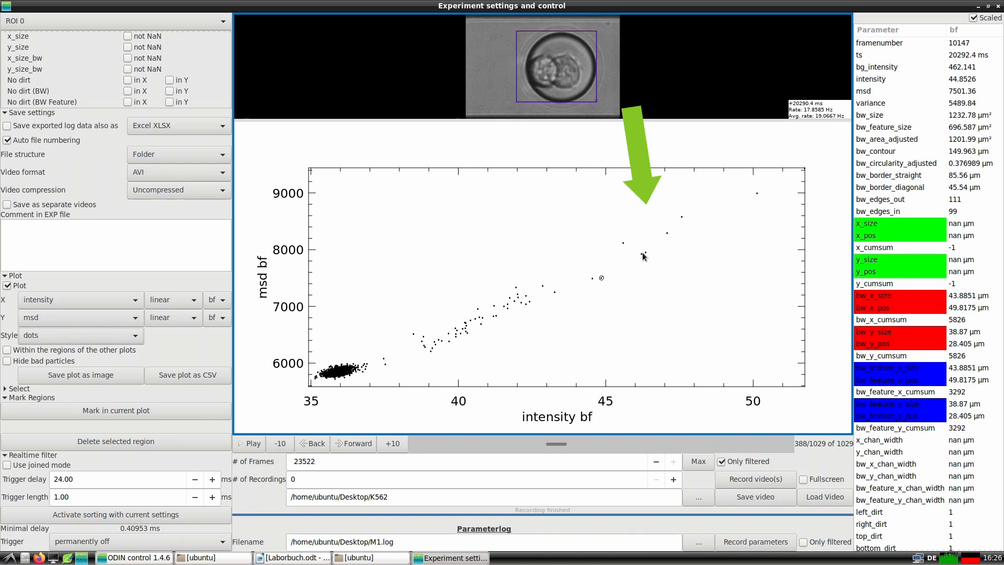
{"action": "left_click", "coordinate": [667, 233]}
{"action": "left_click", "coordinate": [804, 169]}
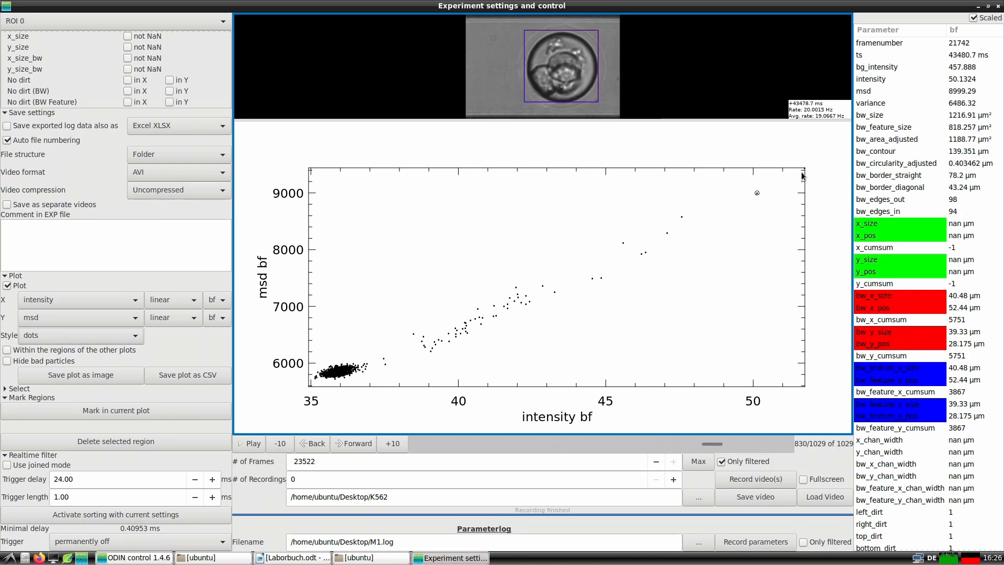
Mark a four-sided region in the current plot around the middle point cluster, about 37 to 44 intensity and 5500 to 8000 msd.
{"action": "left_click", "coordinate": [133, 409]}
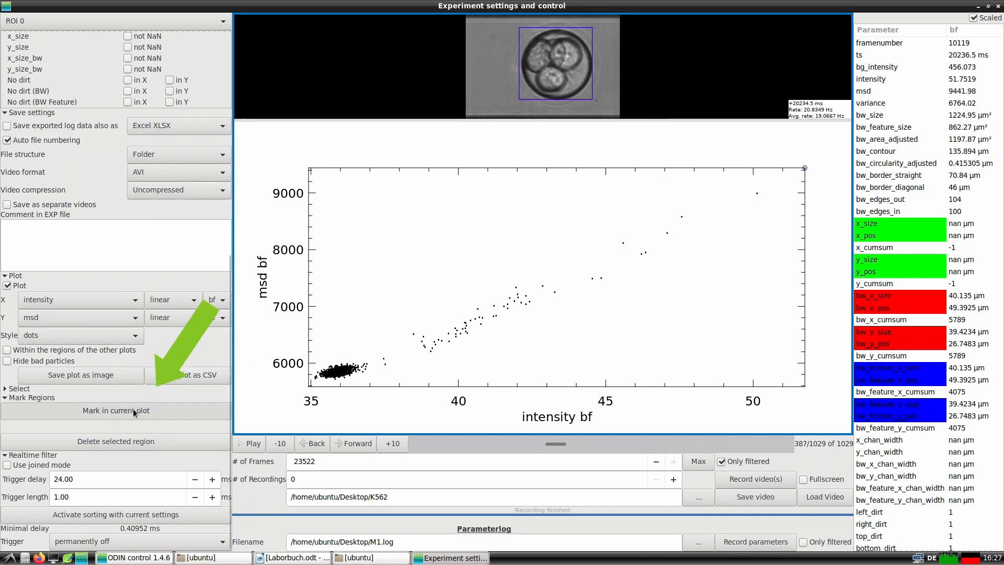
{"action": "left_click_drag", "start_coordinate": [379, 307], "coordinate": [384, 324]}
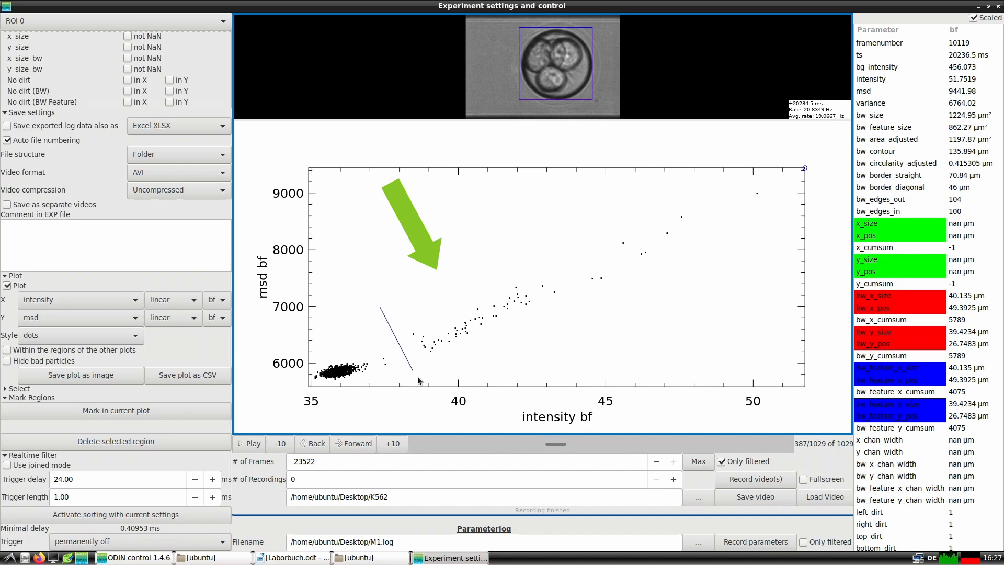
{"action": "mouse_move", "coordinate": [417, 375]}
{"action": "left_mouse_down"}
{"action": "mouse_move", "coordinate": [423, 394]}
{"action": "mouse_move", "coordinate": [557, 343]}
{"action": "mouse_move", "coordinate": [586, 320]}
{"action": "left_mouse_up"}
{"action": "mouse_move", "coordinate": [549, 250]}
{"action": "left_mouse_down"}
{"action": "mouse_move", "coordinate": [416, 287]}
{"action": "mouse_move", "coordinate": [380, 310]}
{"action": "left_mouse_up"}
{"action": "left_click", "coordinate": [380, 307]}
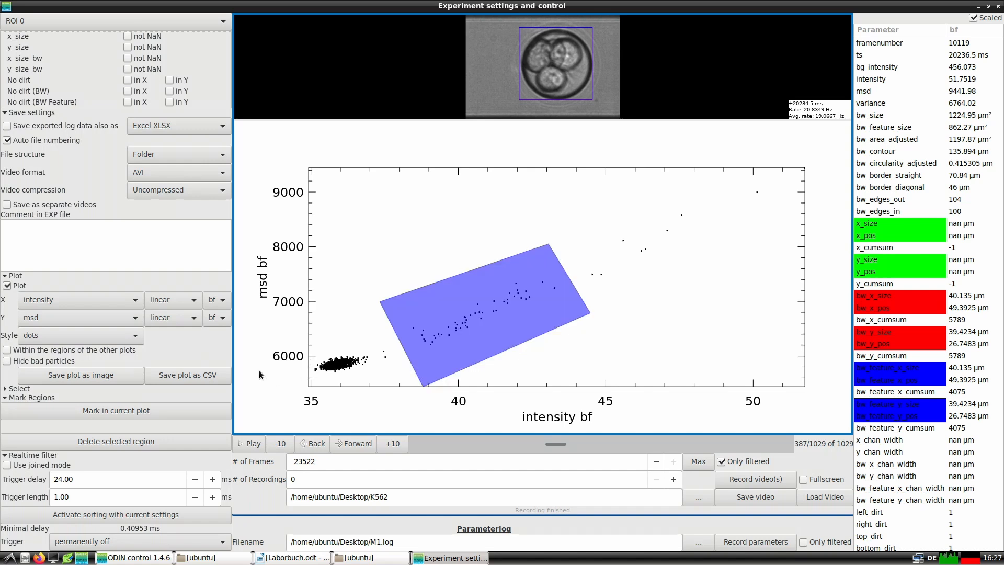
Set the realtime filter's trigger mode to triggered.
{"action": "scroll", "coordinate": [126, 437], "scroll_direction": "down", "scroll_amount": 1}
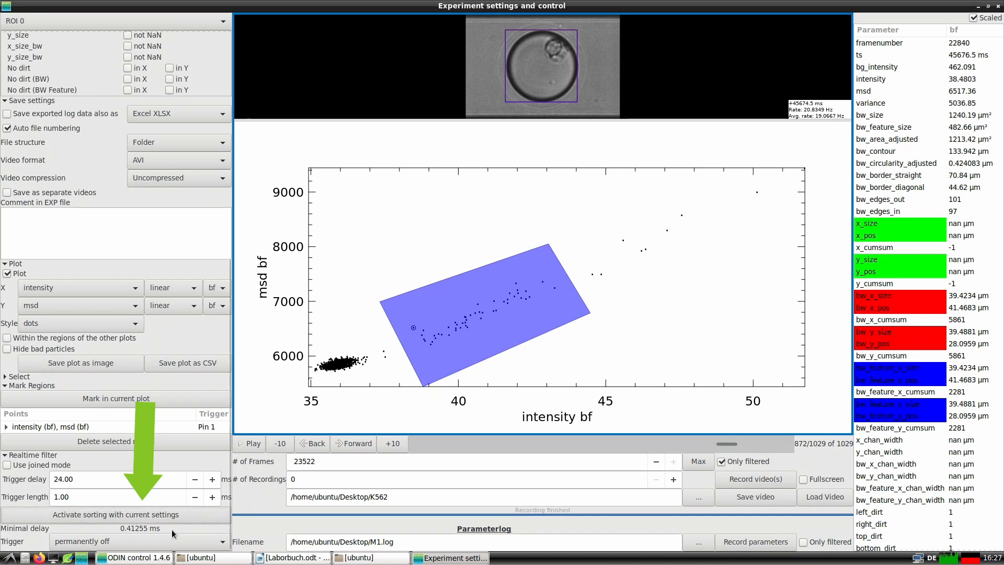
{"action": "left_click", "coordinate": [169, 542]}
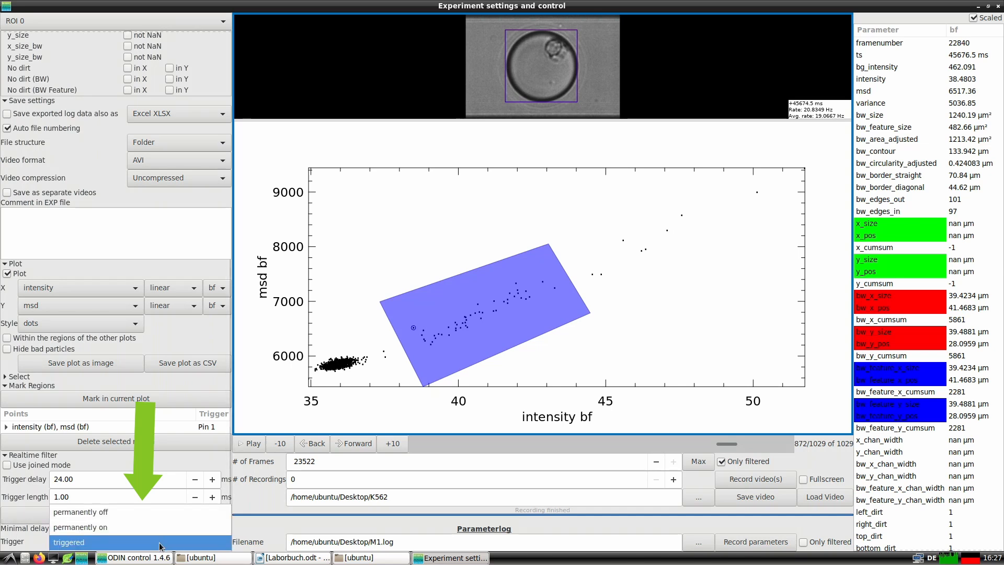
{"action": "left_click", "coordinate": [159, 543]}
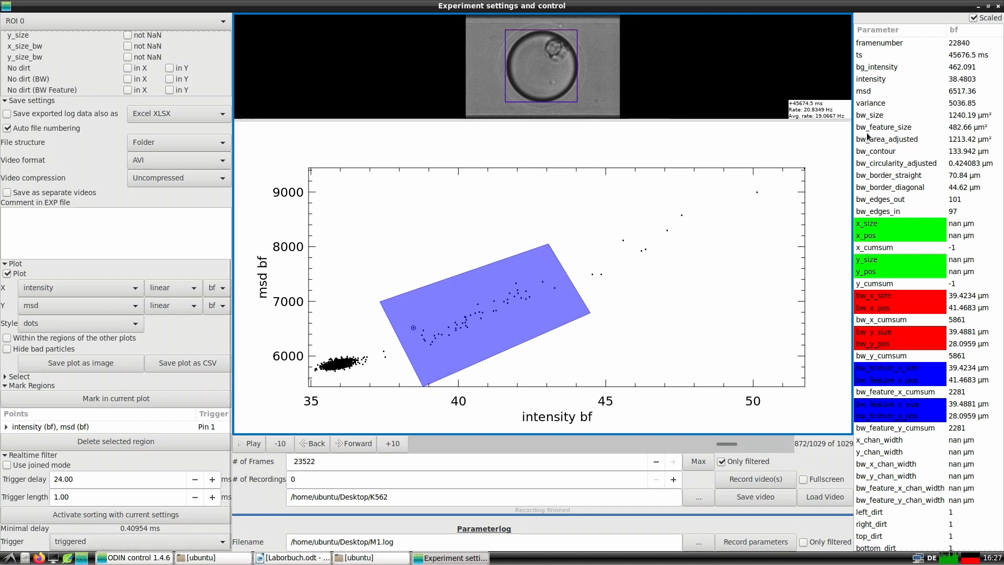
Activate region of interest 1 at the channel junction in ODIN control and apply the window settings.
{"action": "left_click", "coordinate": [978, 6]}
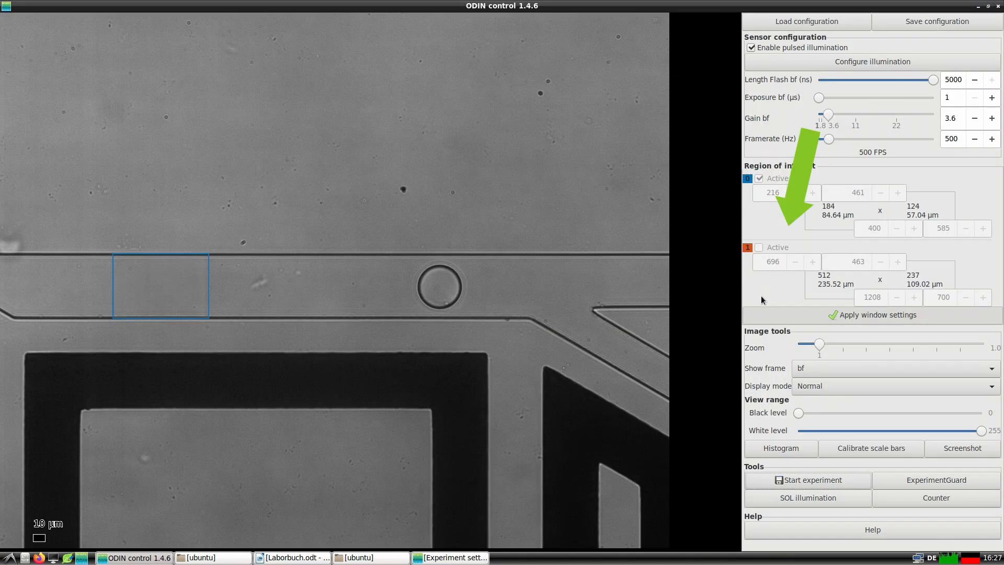
{"action": "left_click", "coordinate": [759, 248]}
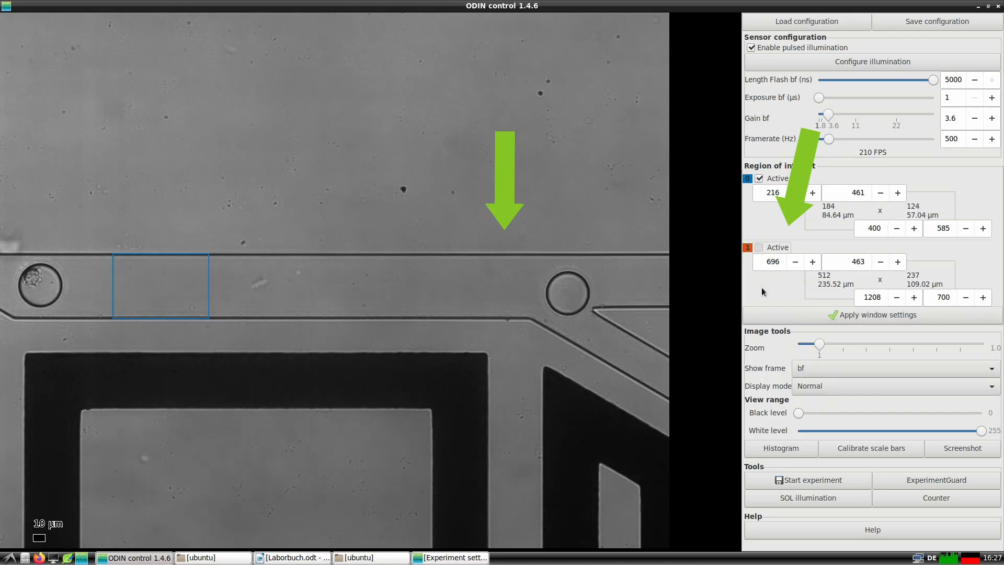
{"action": "left_click", "coordinate": [770, 315]}
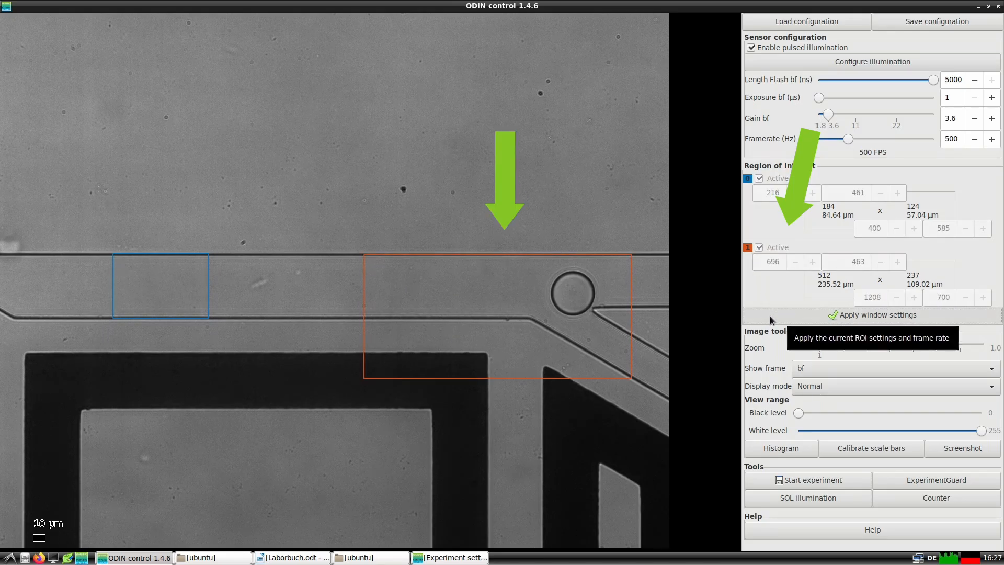
Start the experiment and switch its settings to ROI 1.
{"action": "left_click", "coordinate": [793, 483]}
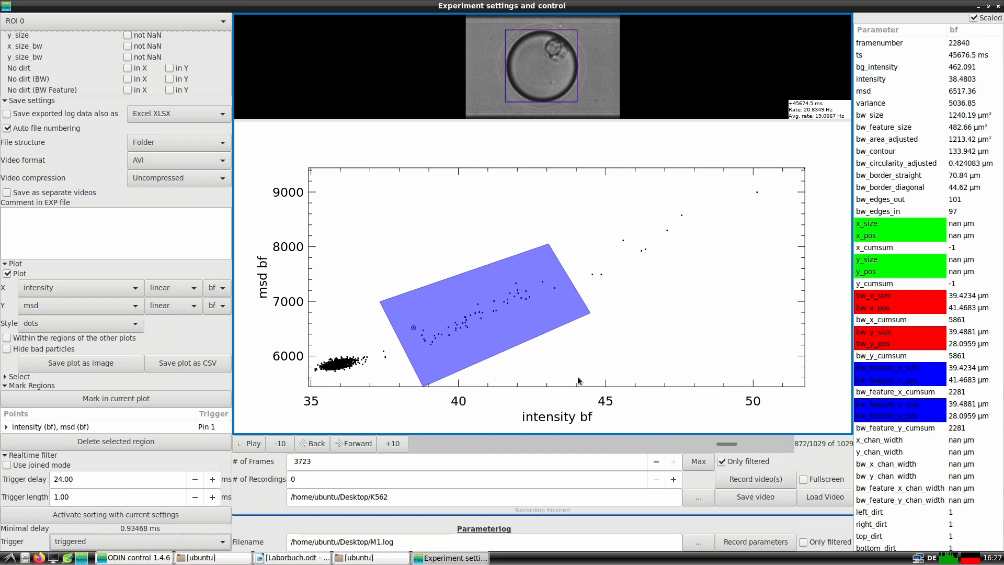
{"action": "left_click", "coordinate": [192, 20]}
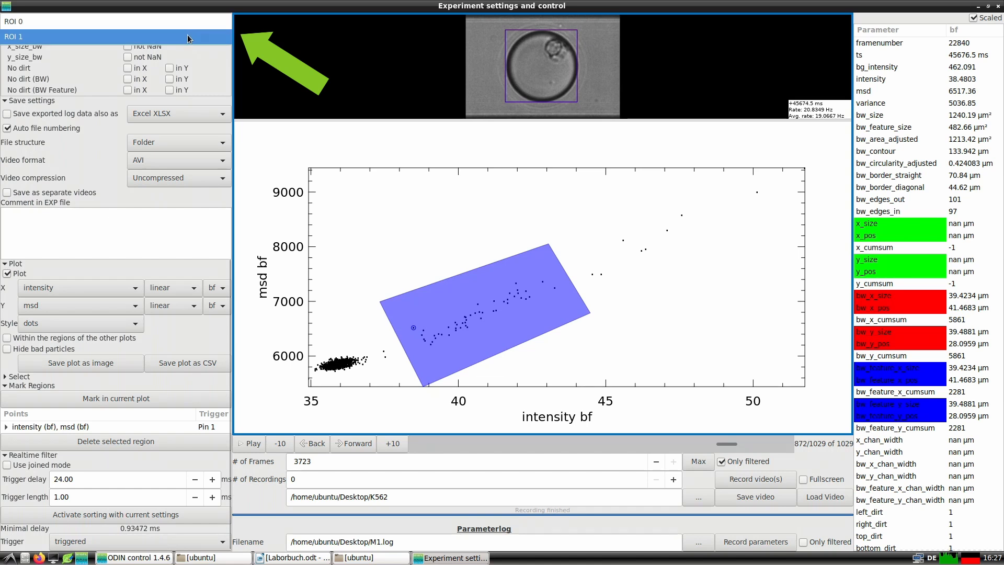
{"action": "left_click", "coordinate": [187, 36]}
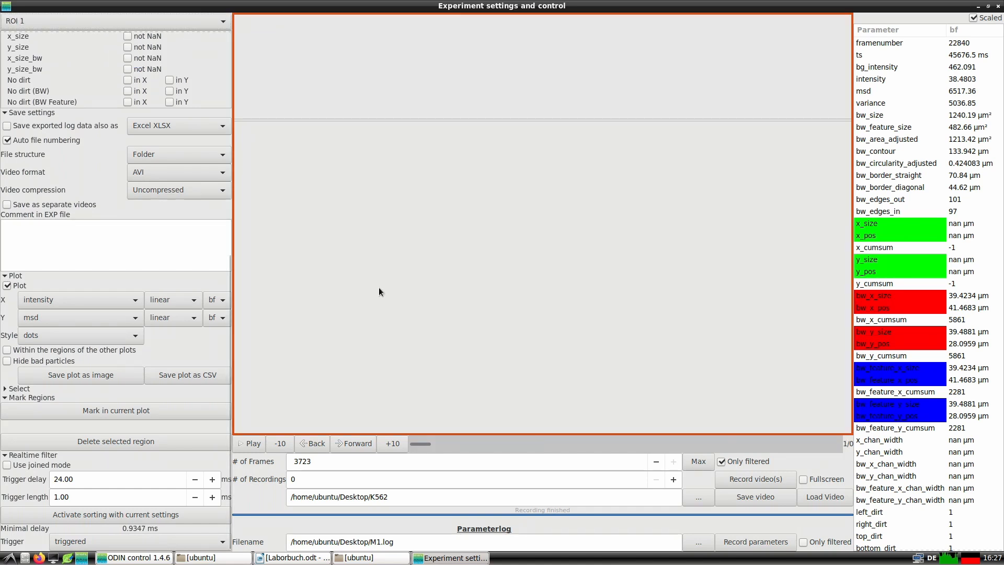
Record a video for ROI 1 and plot framenumber on the X axis against bw_y_pos.
{"action": "left_click", "coordinate": [736, 477]}
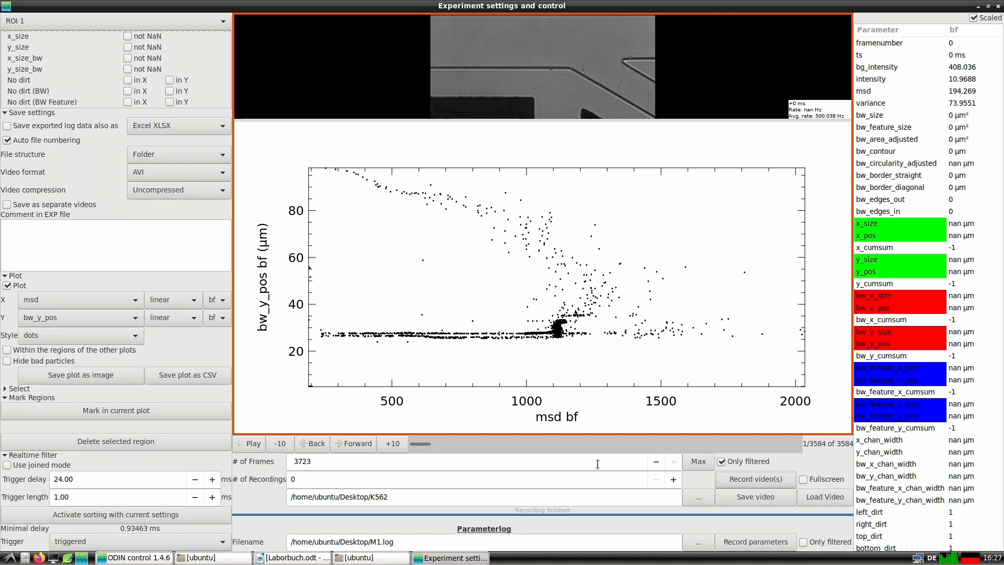
{"action": "left_click", "coordinate": [95, 303]}
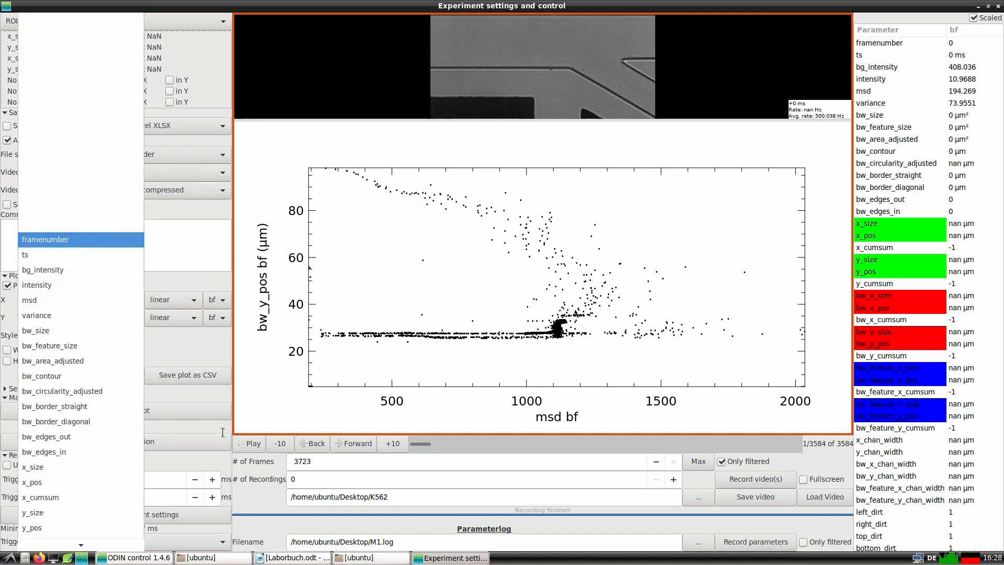
{"action": "key", "text": "Return"}
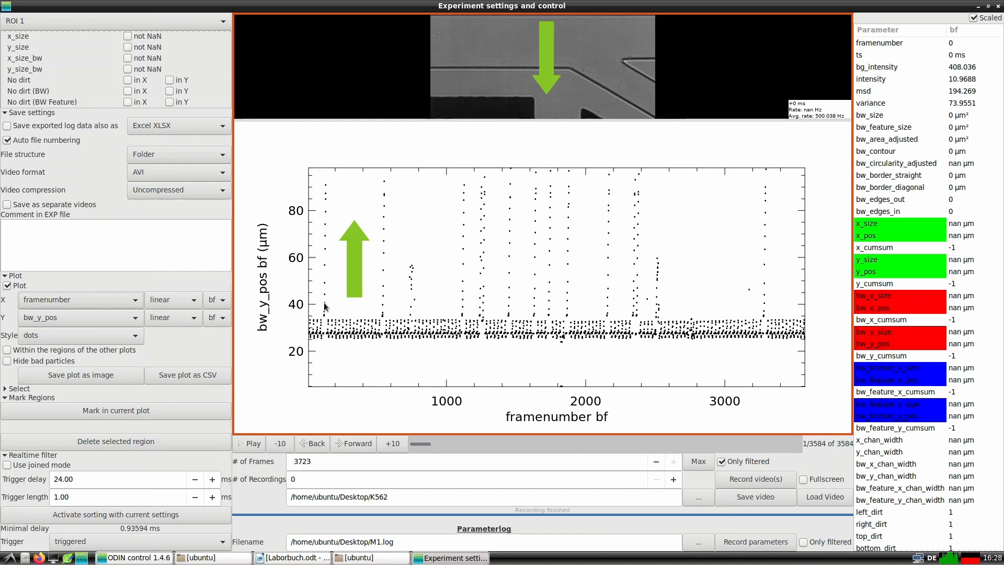
Step through the frames from the first bw_y_pos peak to frame 171 to follow the droplets through the junction.
{"action": "left_click", "coordinate": [347, 445]}
{"action": "left_click", "coordinate": [349, 445]}
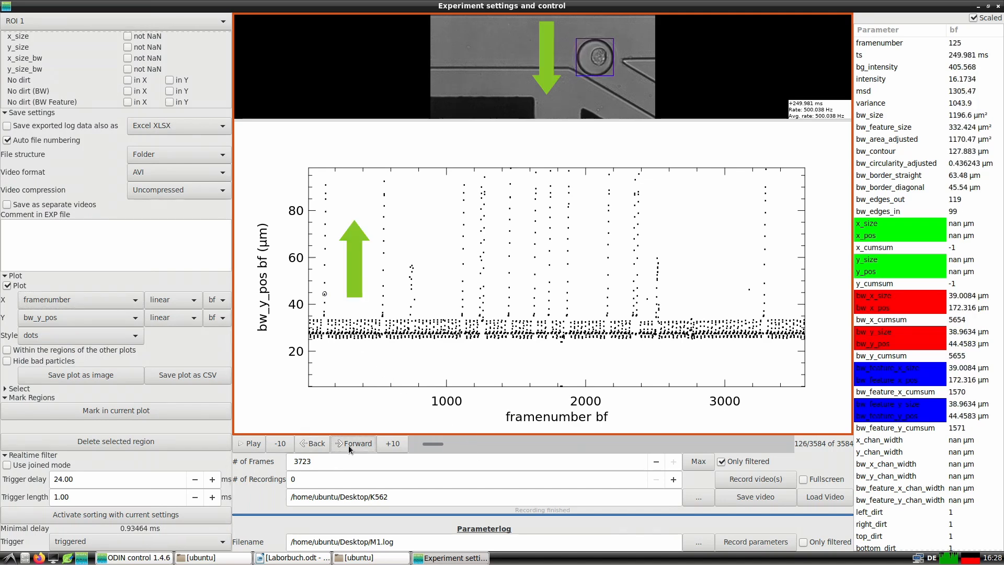
{"action": "left_click", "coordinate": [348, 444]}
{"action": "left_click", "coordinate": [348, 445]}
{"action": "left_click", "coordinate": [348, 445]}
{"action": "left_click", "coordinate": [349, 446]}
{"action": "left_click", "coordinate": [367, 446]}
{"action": "left_click", "coordinate": [367, 446]}
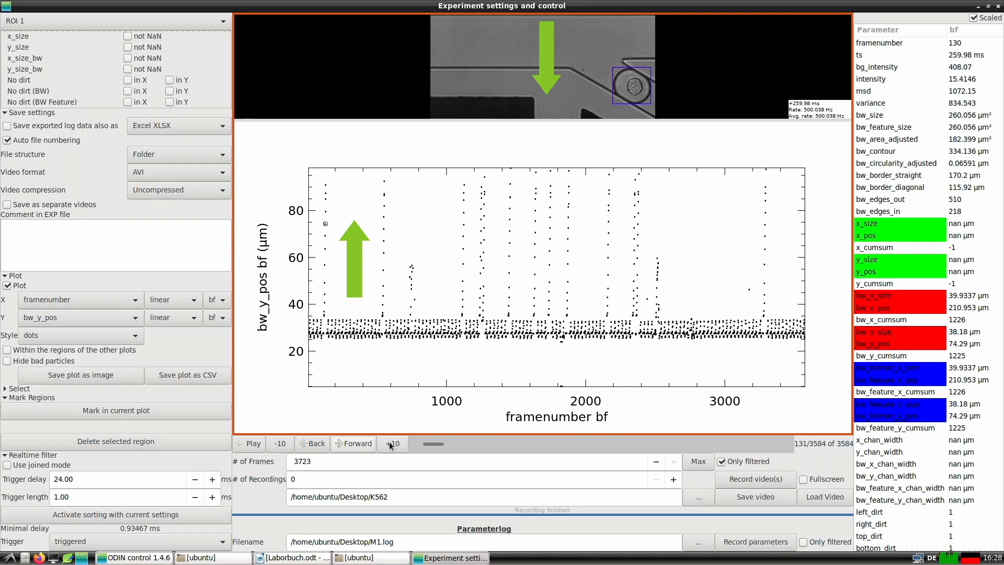
{"action": "left_click", "coordinate": [391, 445]}
{"action": "left_click", "coordinate": [394, 444]}
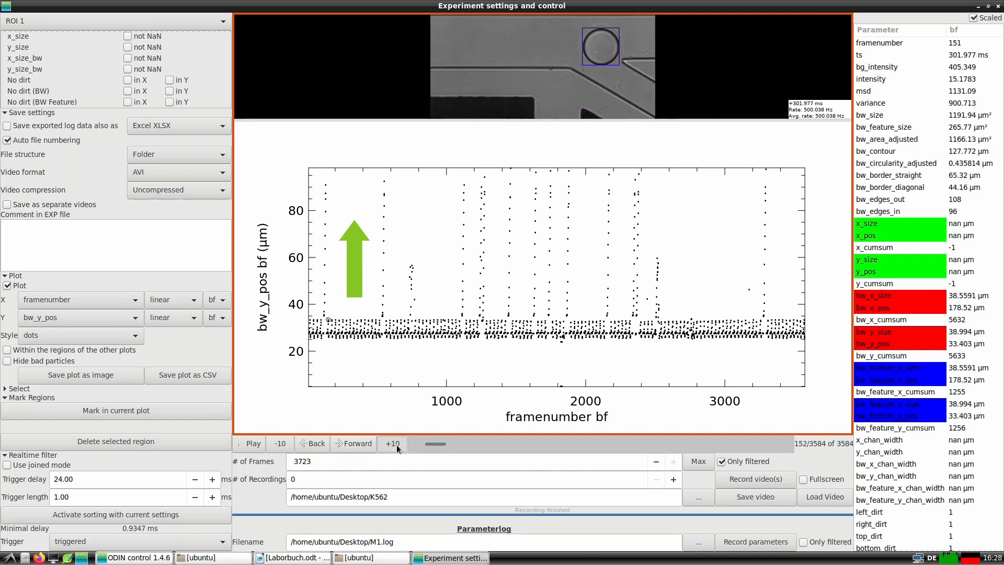
{"action": "left_click", "coordinate": [397, 445]}
{"action": "left_click", "coordinate": [397, 445]}
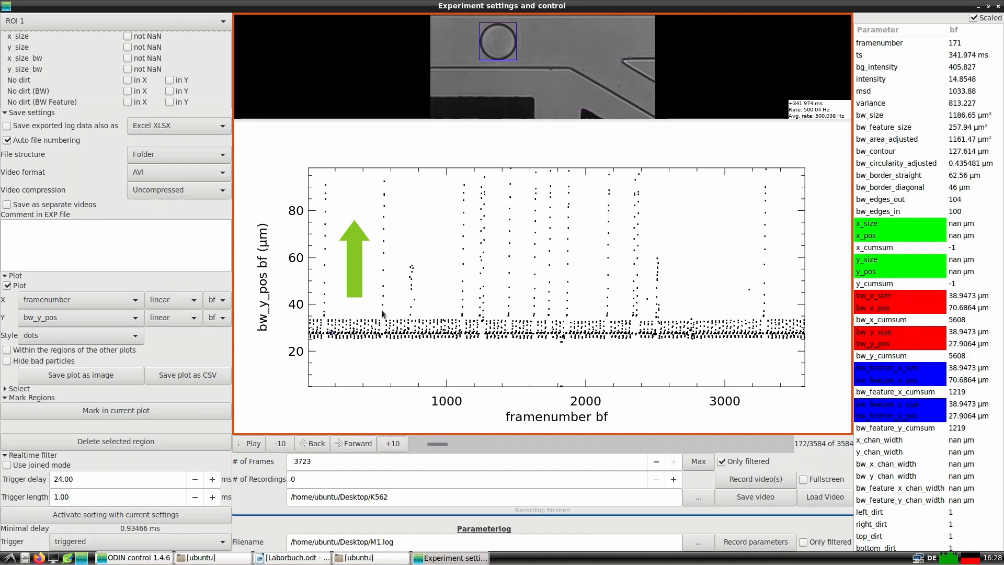
Inspect the droplet images behind further bw_y_pos peaks in the ROI 1 plot.
{"action": "left_click", "coordinate": [383, 241]}
{"action": "left_click", "coordinate": [463, 250]}
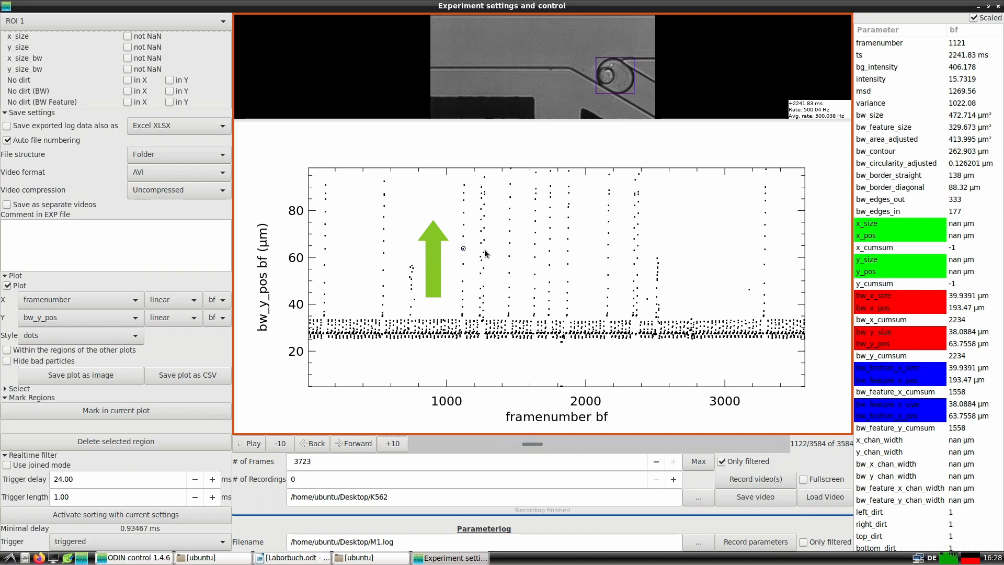
{"action": "left_click", "coordinate": [506, 250]}
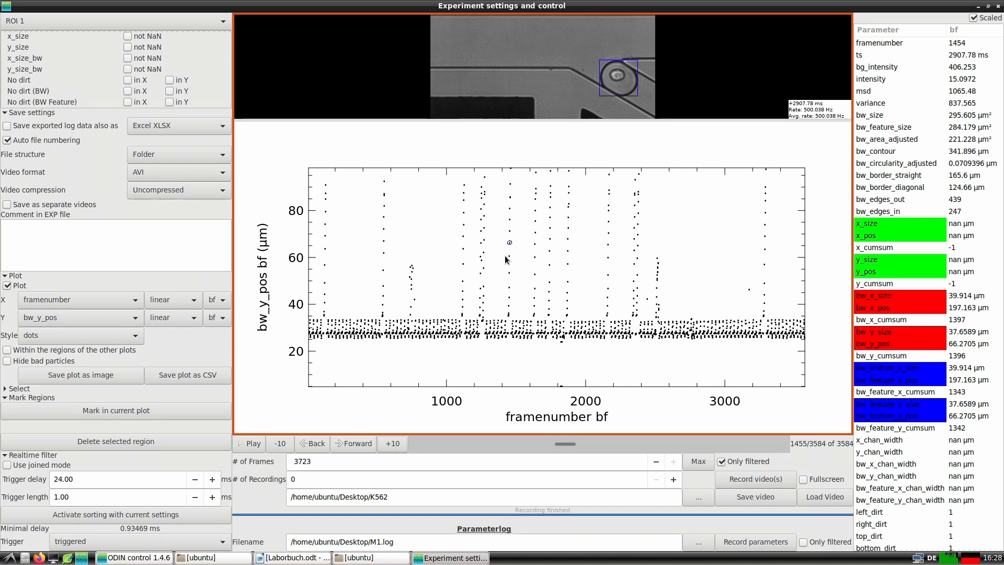
Narrow ROI 1 to 144 pixels wide around the channel junction in ODIN control and apply the window settings.
{"action": "left_click", "coordinate": [978, 6]}
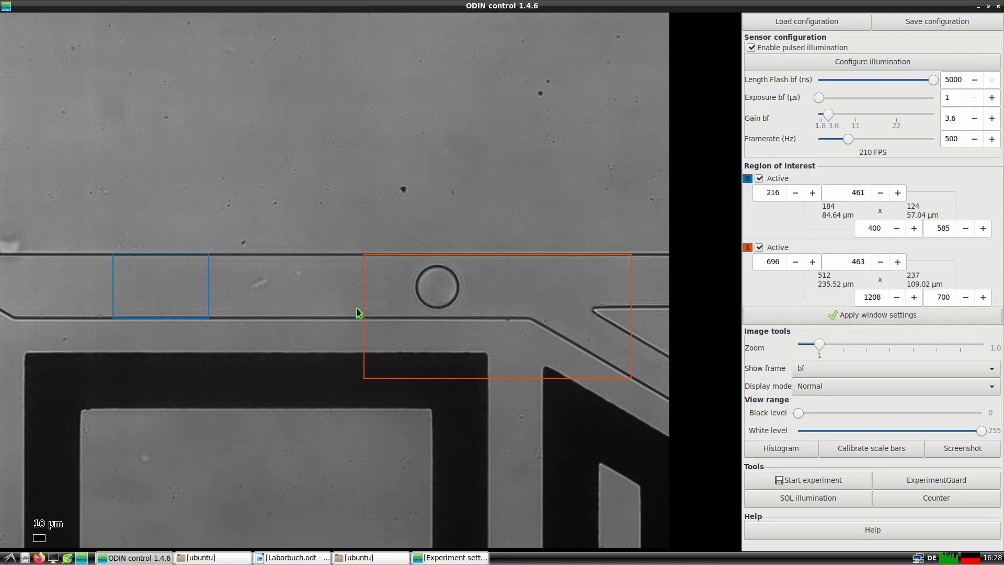
{"action": "left_click_drag", "start_coordinate": [364, 310], "coordinate": [559, 316]}
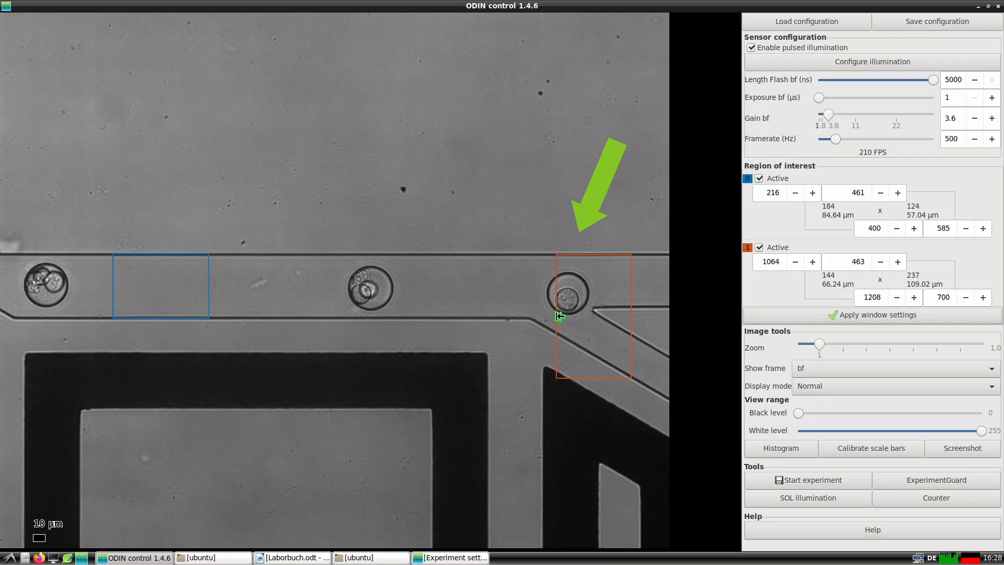
{"action": "left_click", "coordinate": [861, 315]}
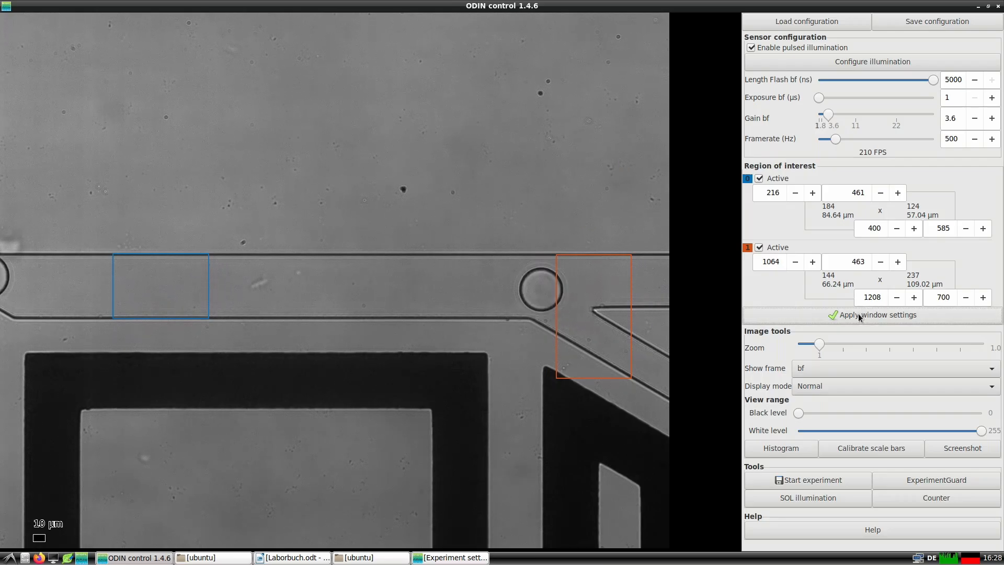
Enable the ROI 1 filter with every set of frames grouped, and record a new video of the experiment.
{"action": "left_click", "coordinate": [805, 482]}
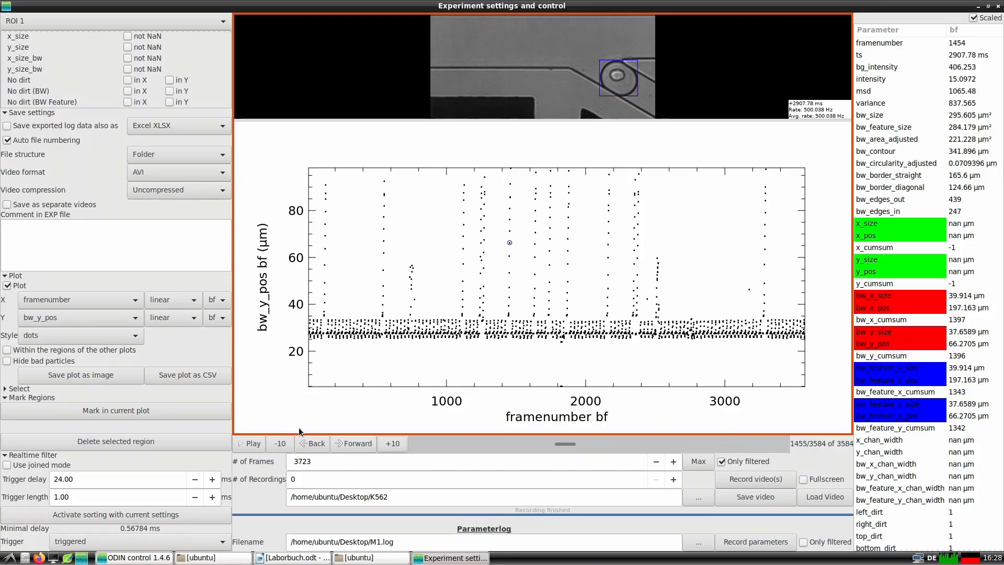
{"action": "scroll", "coordinate": [112, 325], "scroll_direction": "up", "scroll_amount": 10}
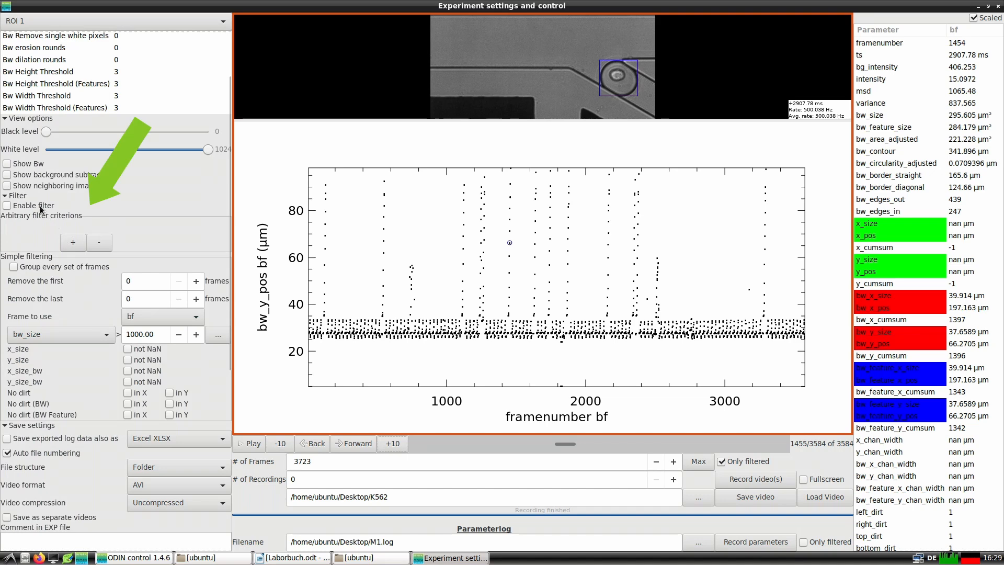
{"action": "left_click", "coordinate": [40, 269]}
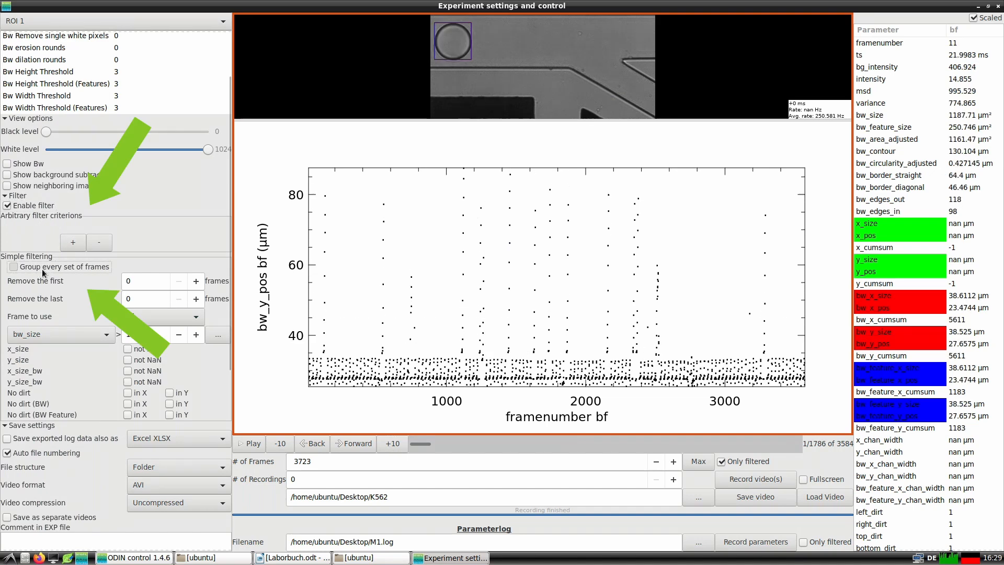
{"action": "left_click", "coordinate": [768, 479]}
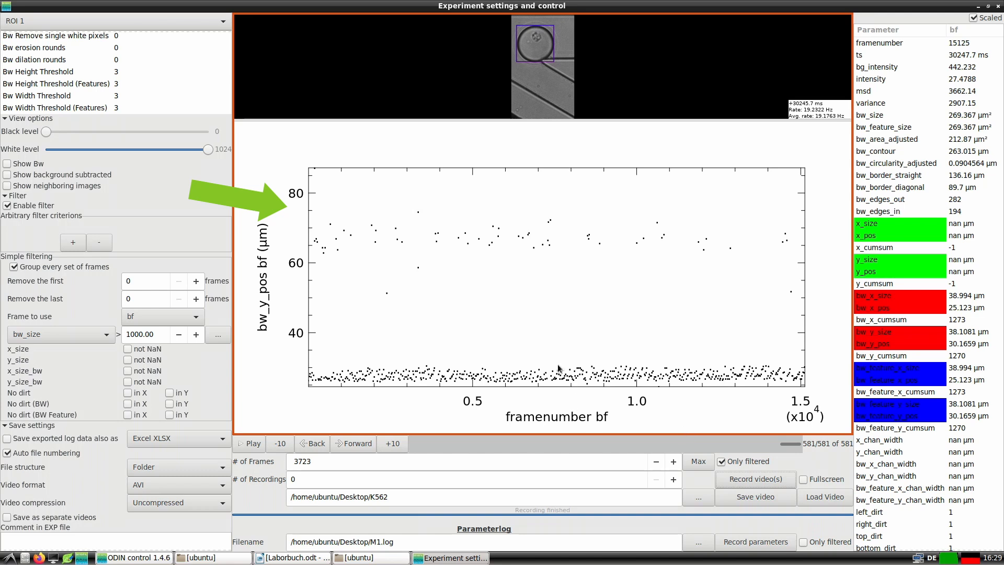
Inspect the droplet images behind points with high bw_y_pos across the new ROI 1 recording.
{"action": "left_click", "coordinate": [380, 243]}
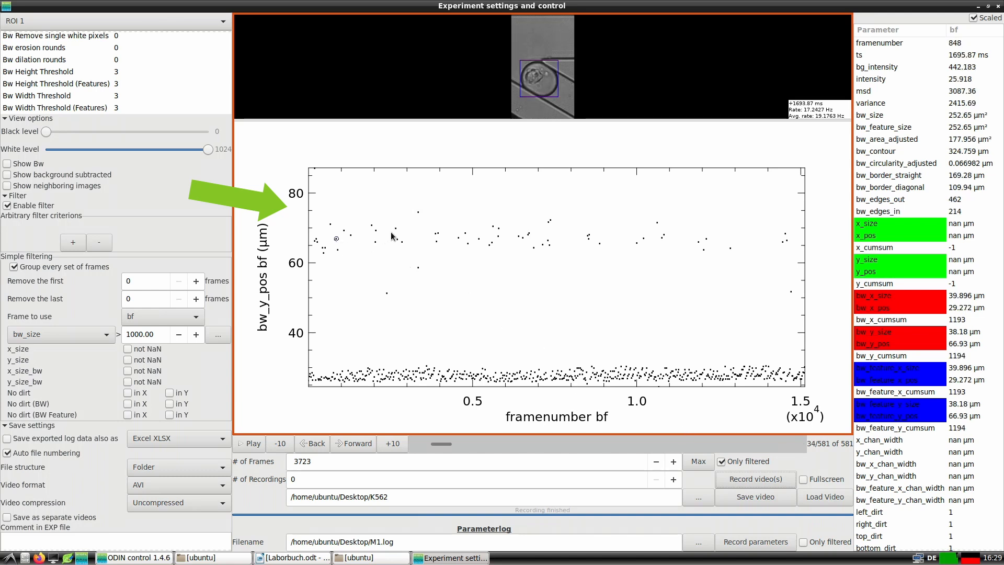
{"action": "left_click", "coordinate": [401, 234]}
{"action": "left_click", "coordinate": [455, 234]}
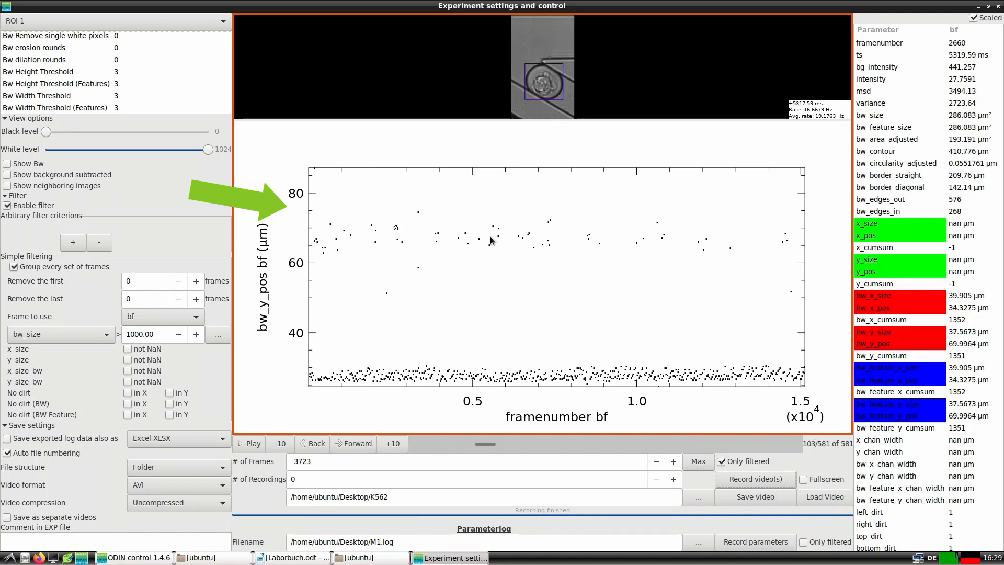
{"action": "left_click", "coordinate": [538, 242]}
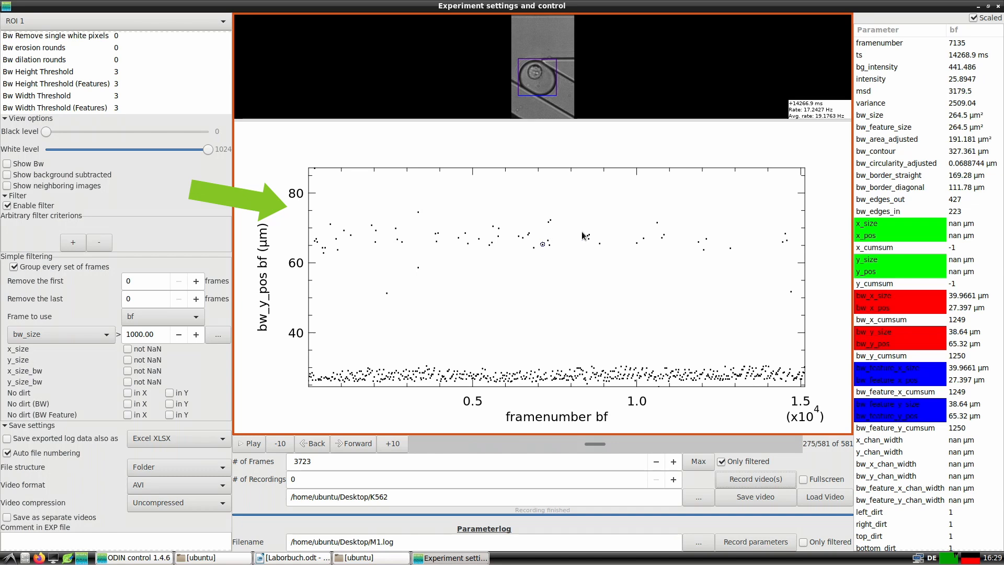
{"action": "left_click", "coordinate": [643, 245]}
{"action": "left_click", "coordinate": [646, 239]}
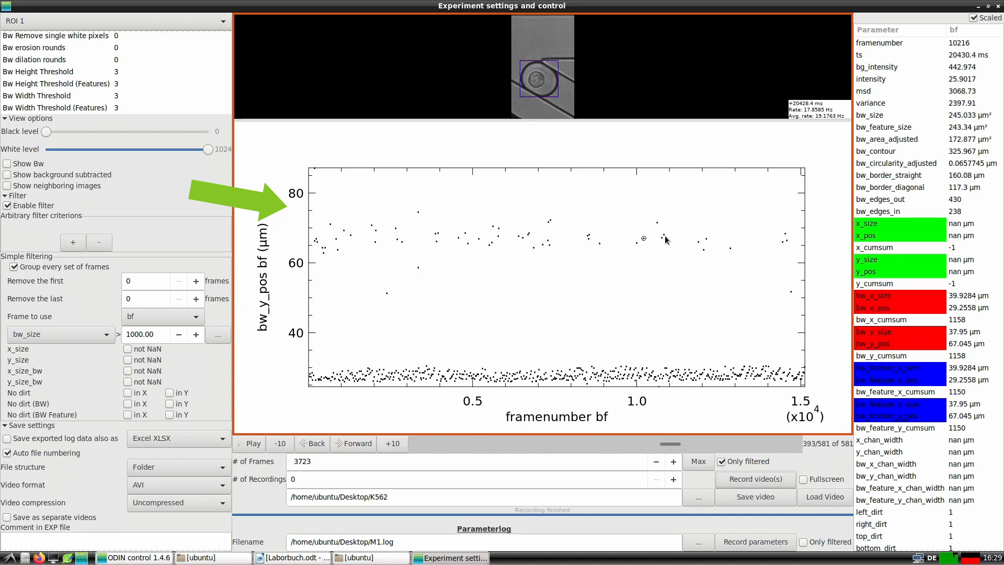
{"action": "left_click", "coordinate": [700, 243]}
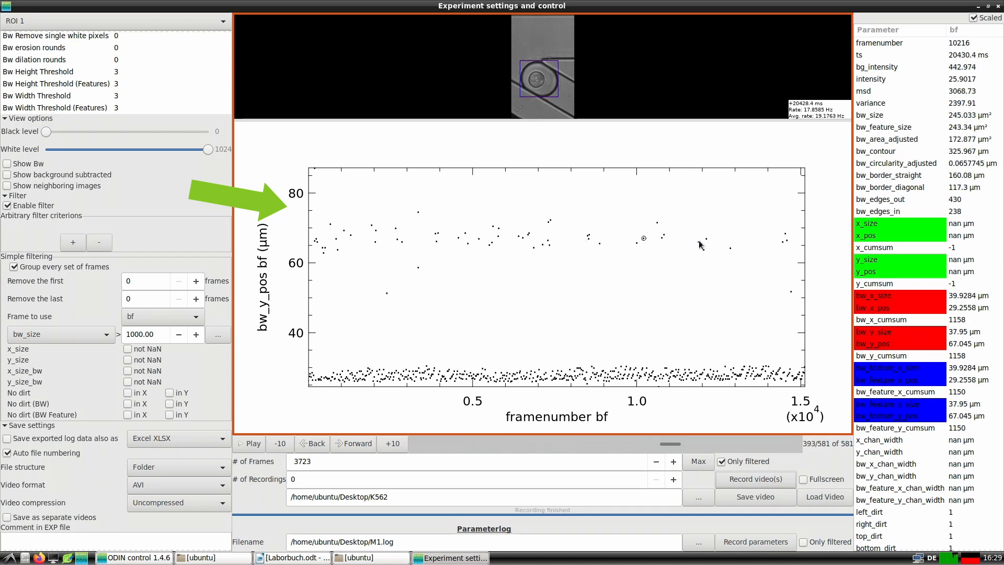
Inspect the droplet images behind another high bw_y_pos point, several low-band points and the two isolated points near 50 µm.
{"action": "left_click", "coordinate": [731, 248]}
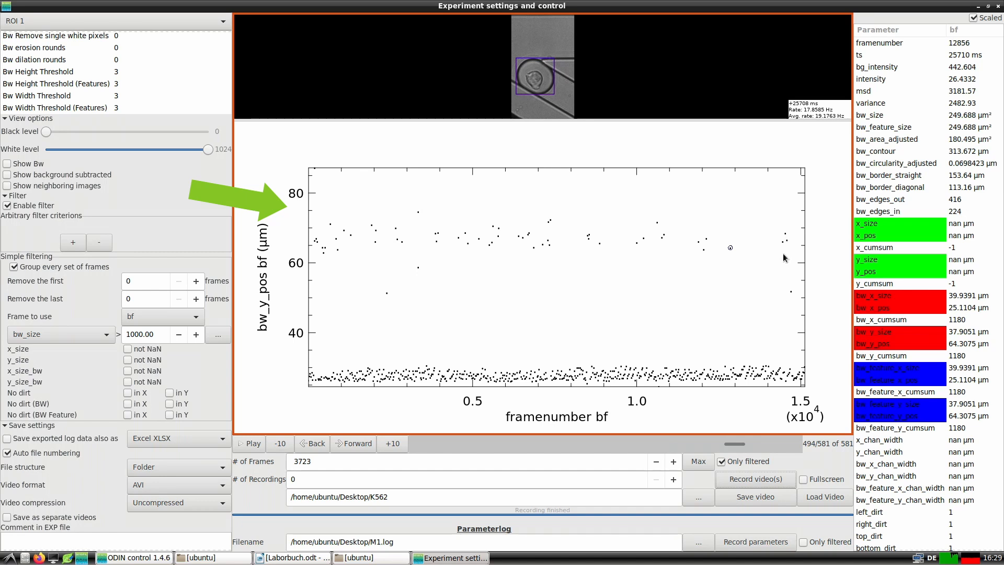
{"action": "left_click", "coordinate": [774, 372]}
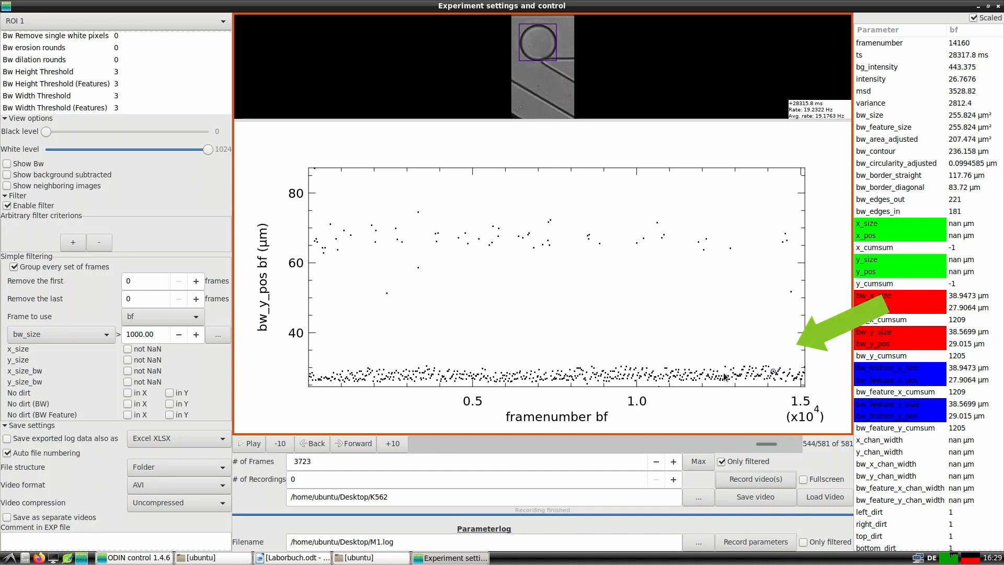
{"action": "left_click", "coordinate": [702, 373]}
{"action": "left_click", "coordinate": [620, 374]}
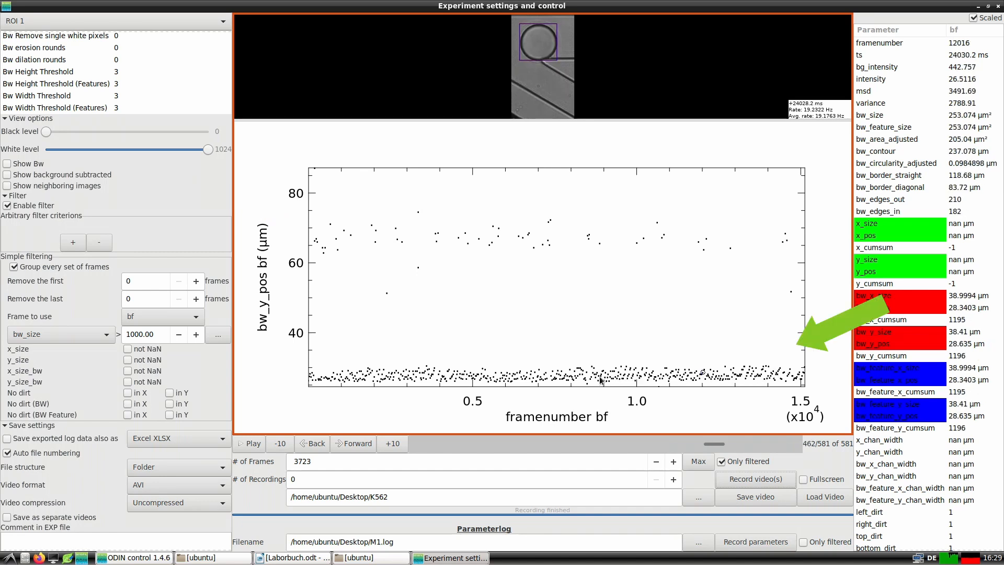
{"action": "left_click", "coordinate": [442, 377]}
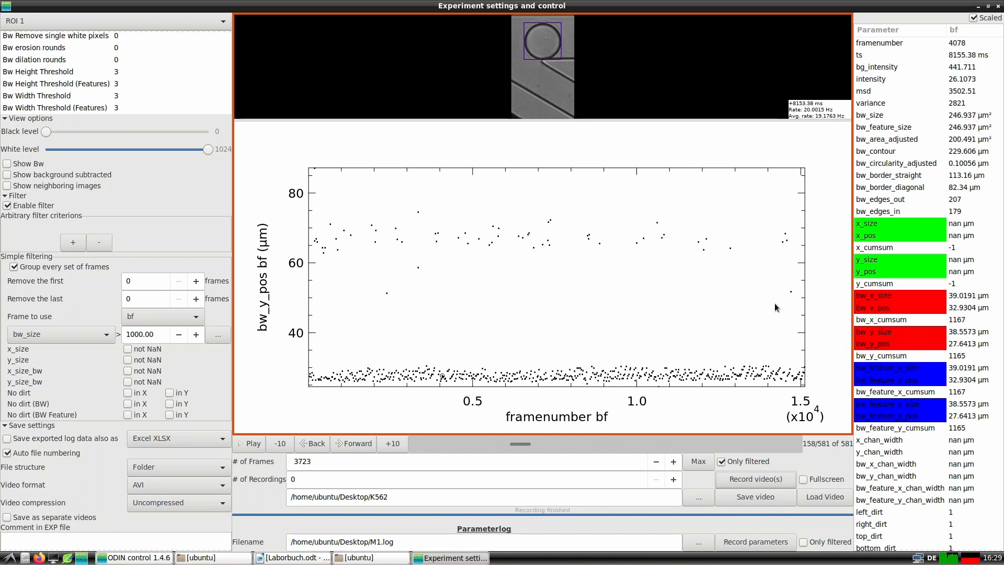
{"action": "left_click", "coordinate": [791, 291]}
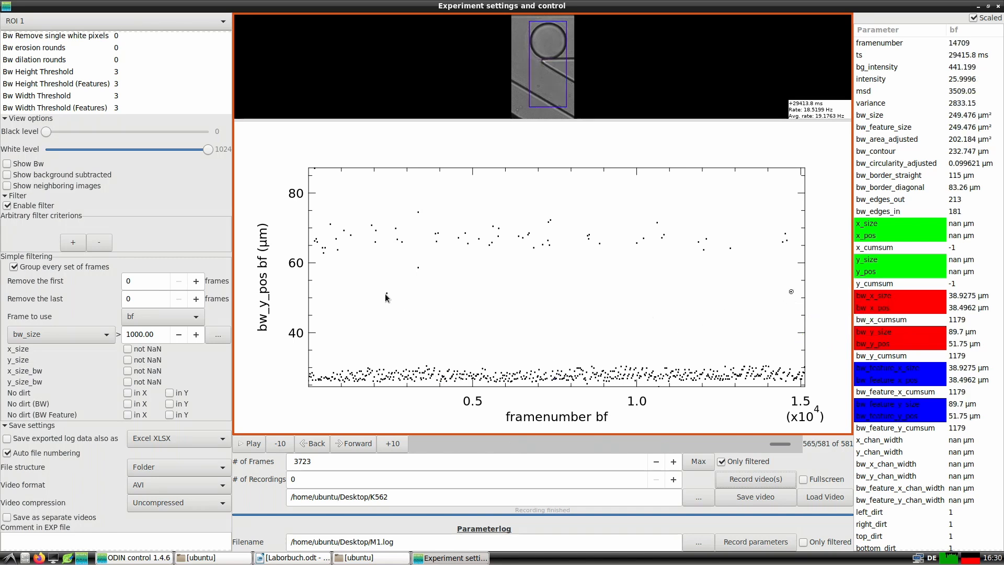
{"action": "left_click", "coordinate": [387, 295]}
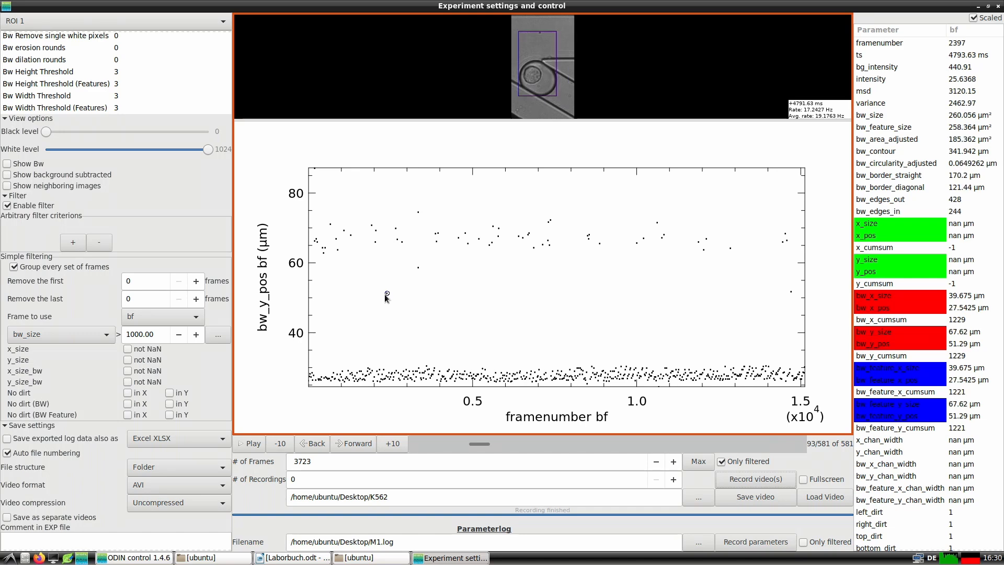
Change the ROI 1 plot's X axis parameter to msd, keeping bw_y_pos on the Y axis.
{"action": "scroll", "coordinate": [205, 375], "scroll_direction": "down", "scroll_amount": 10}
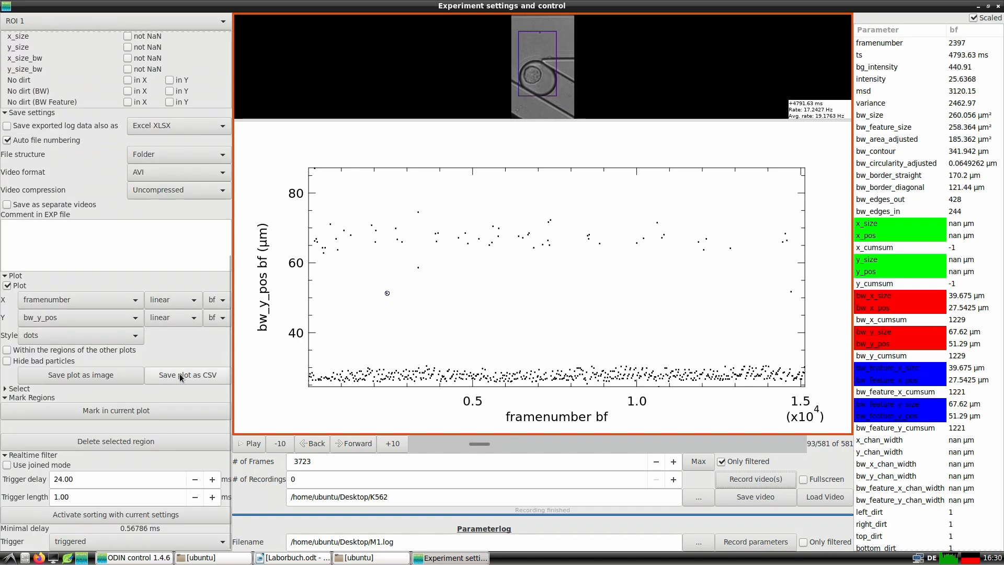
{"action": "left_click", "coordinate": [90, 300]}
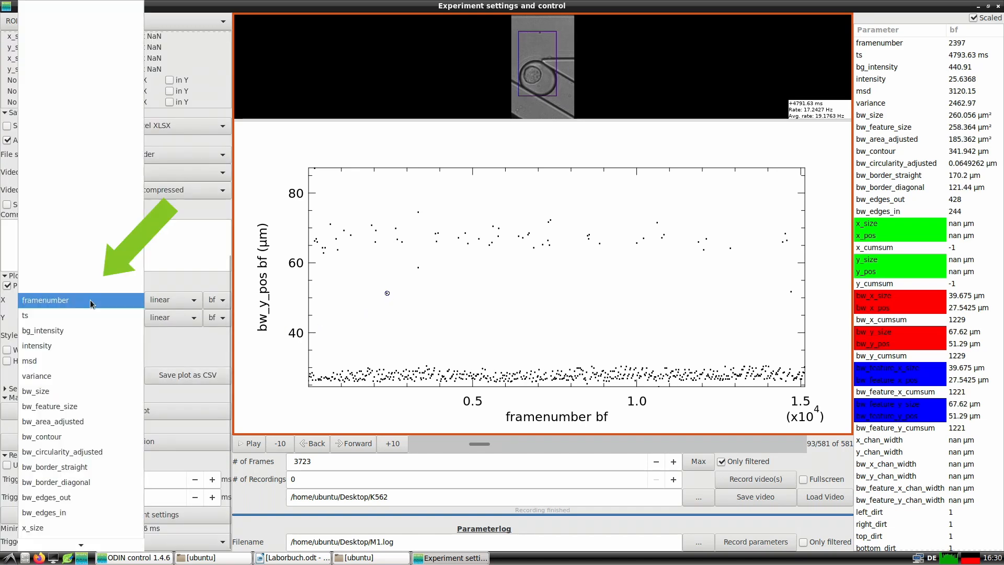
{"action": "left_click", "coordinate": [74, 362]}
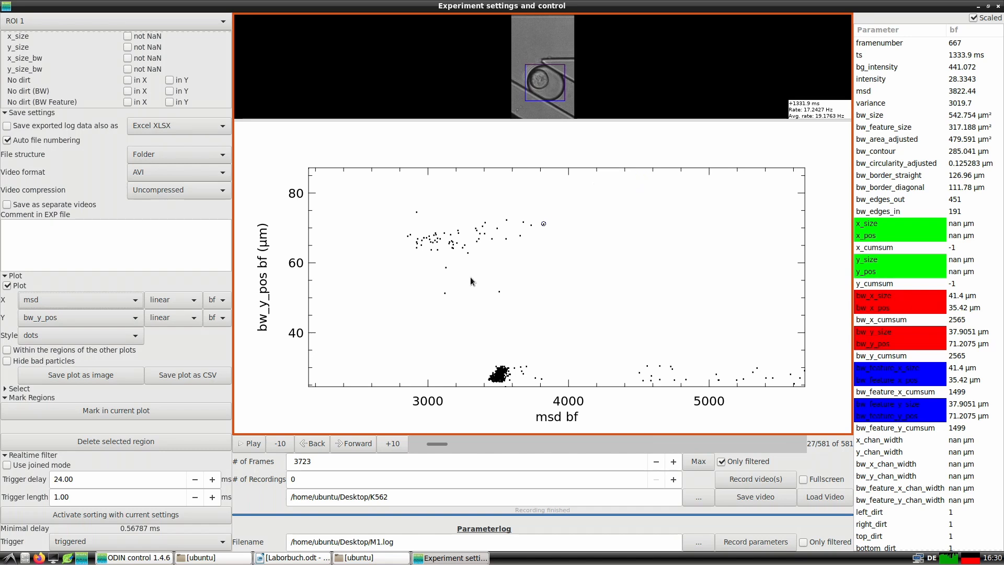
Inspect the droplet images behind the low bw_y_pos points with msd above about 4500.
{"action": "left_click", "coordinate": [652, 376]}
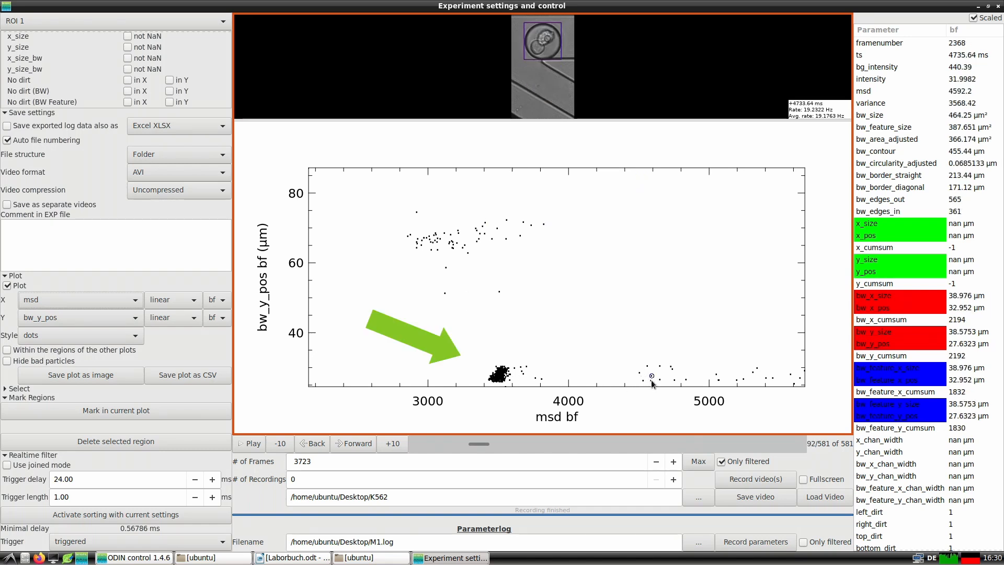
{"action": "left_click", "coordinate": [652, 382]}
{"action": "left_click", "coordinate": [683, 381]}
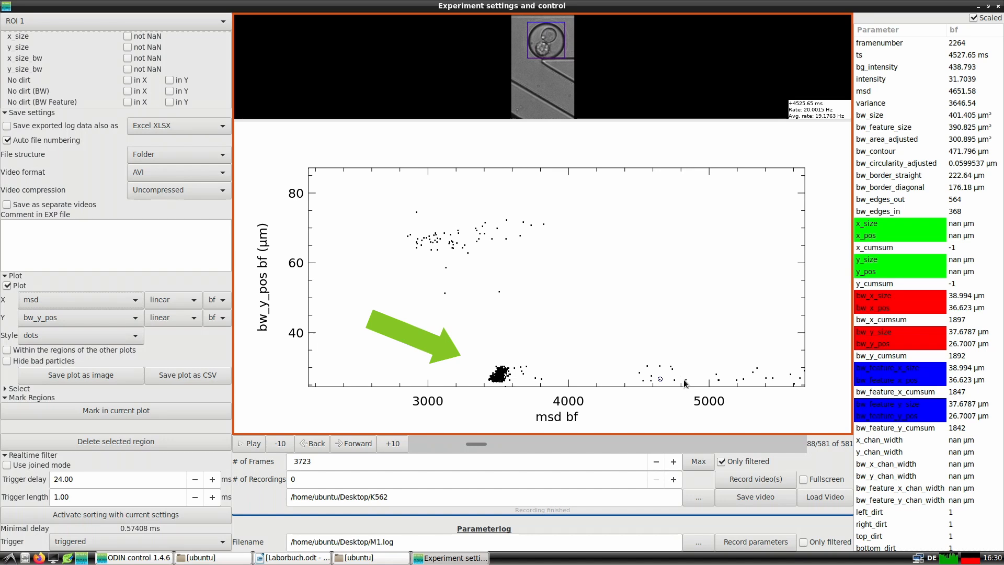
{"action": "left_click", "coordinate": [650, 365]}
{"action": "left_click", "coordinate": [743, 385]}
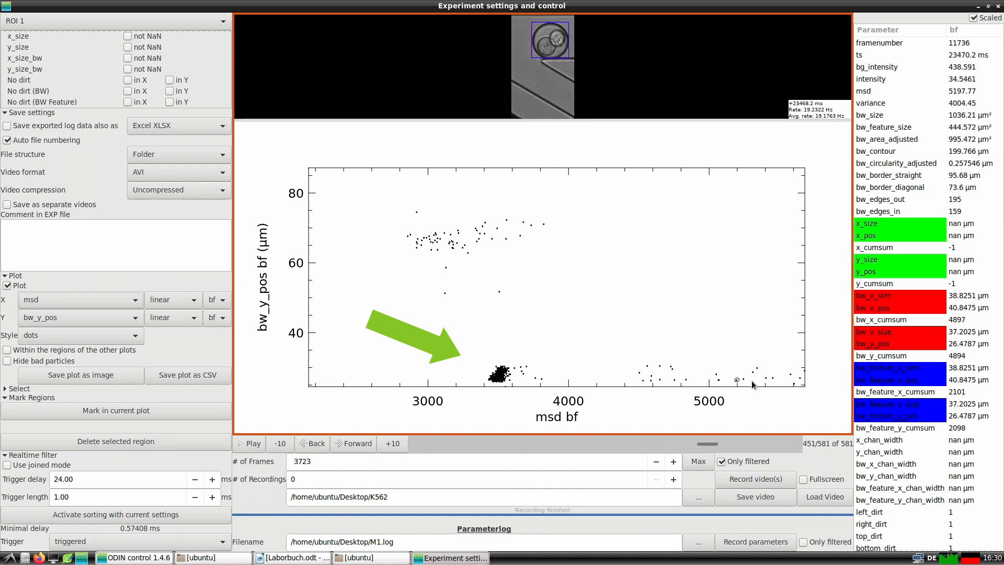
{"action": "left_click", "coordinate": [773, 383]}
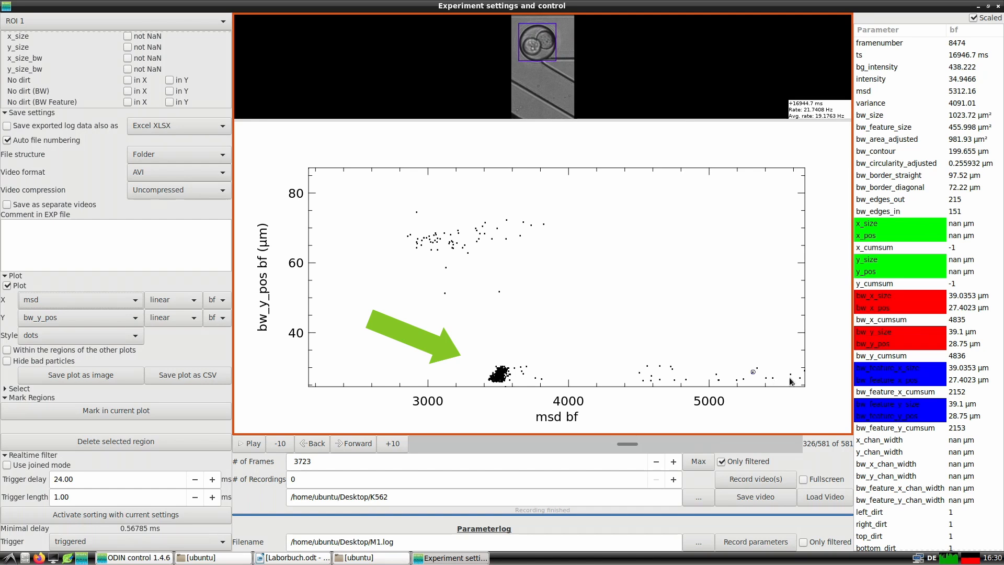
{"action": "left_click", "coordinate": [794, 379]}
{"action": "left_click", "coordinate": [794, 384]}
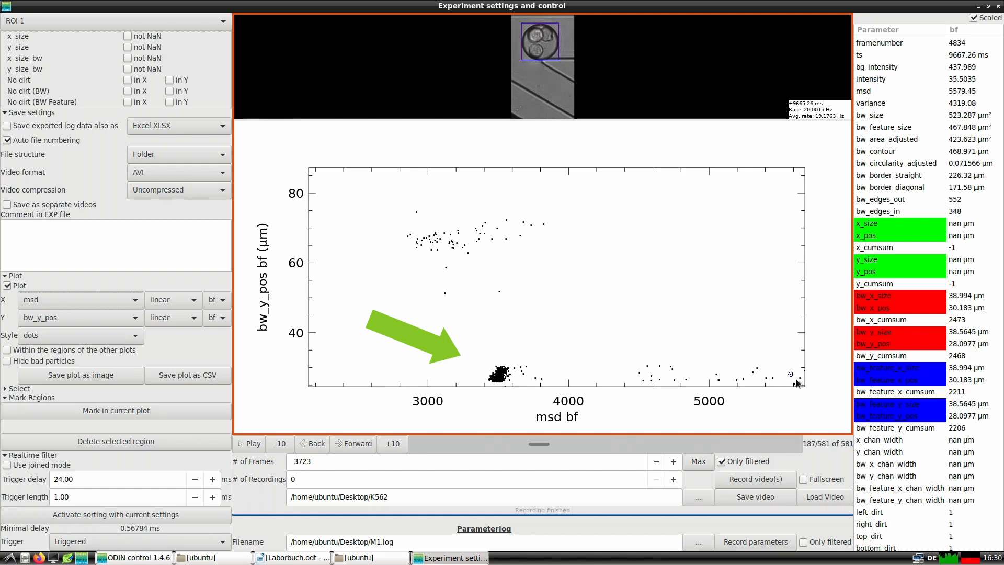
{"action": "left_click", "coordinate": [793, 384]}
{"action": "left_click", "coordinate": [793, 384]}
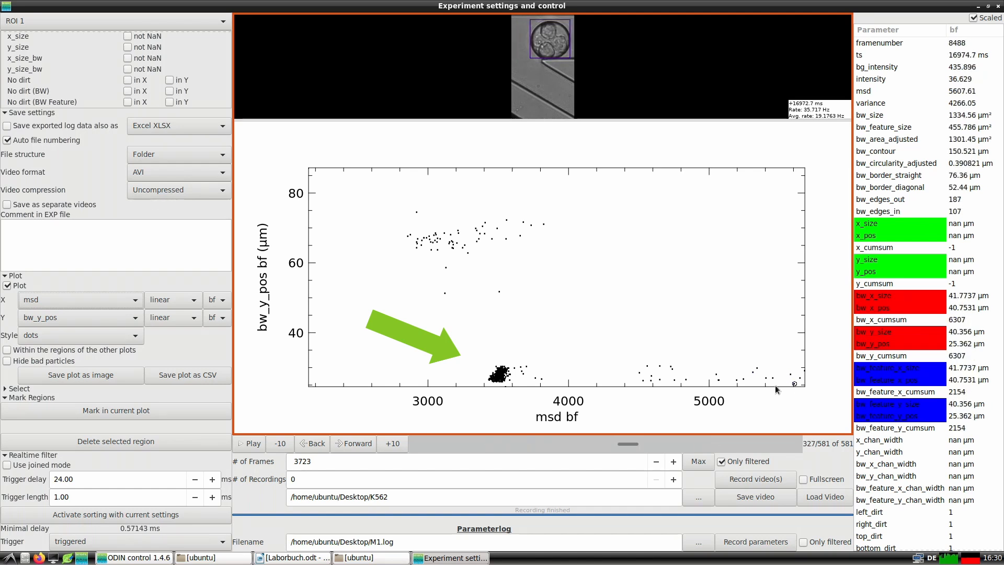
Inspect the droplet images in the dense low bw_y_pos cluster near msd 3500 and the scattered points just above that msd.
{"action": "left_click", "coordinate": [500, 382]}
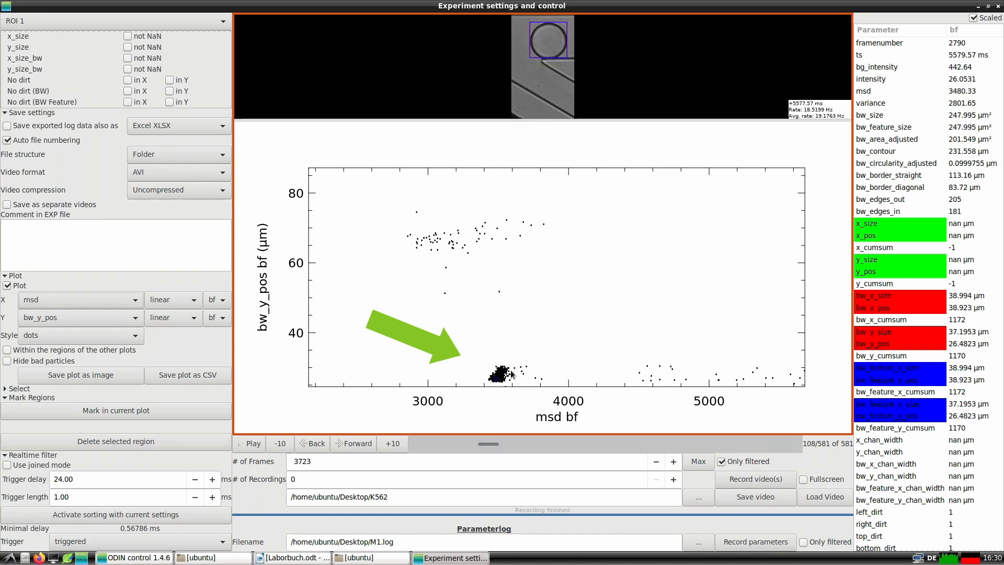
{"action": "left_click", "coordinate": [511, 375]}
{"action": "left_click", "coordinate": [524, 377]}
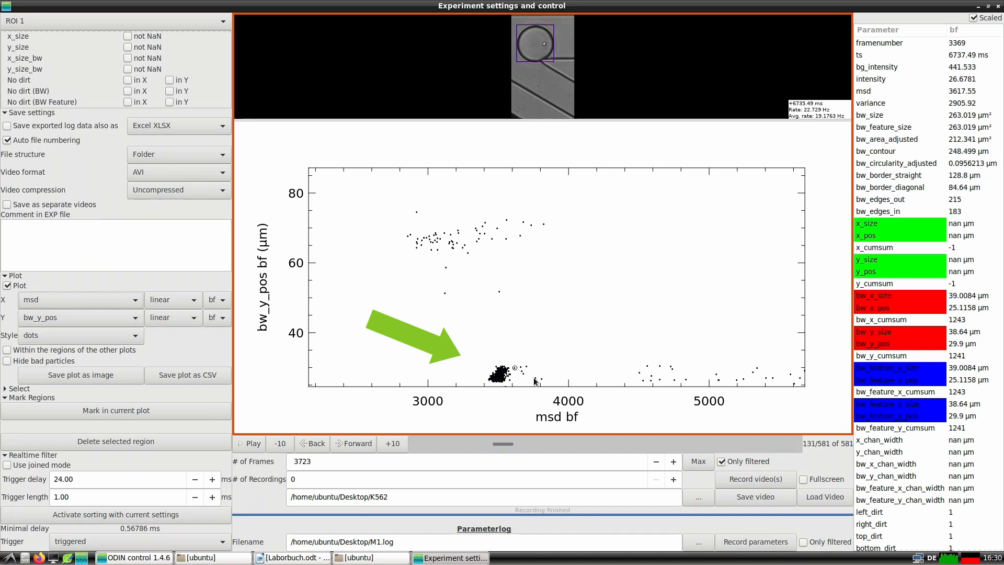
{"action": "left_click", "coordinate": [542, 386]}
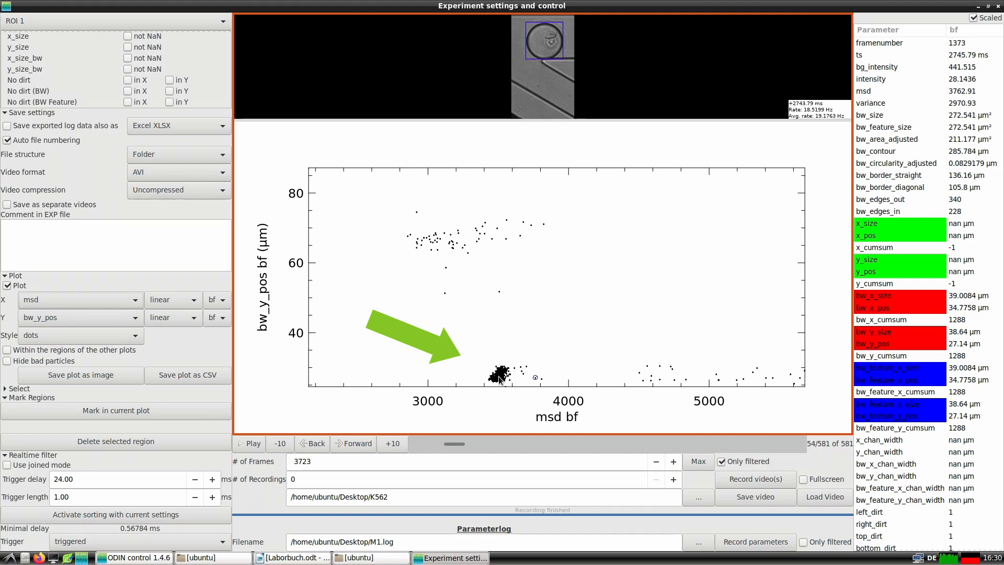
{"action": "left_click", "coordinate": [499, 376]}
{"action": "left_click", "coordinate": [501, 373]}
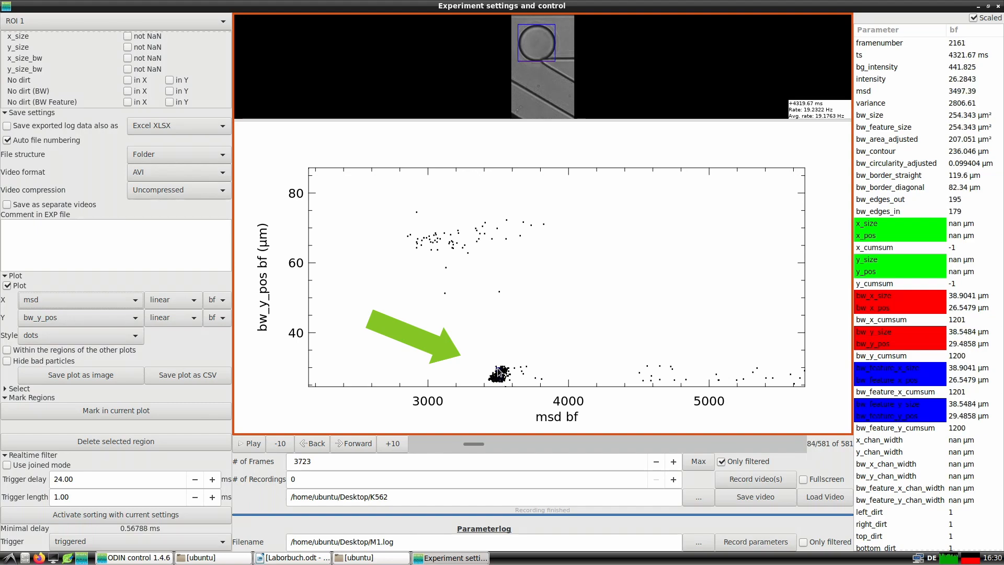